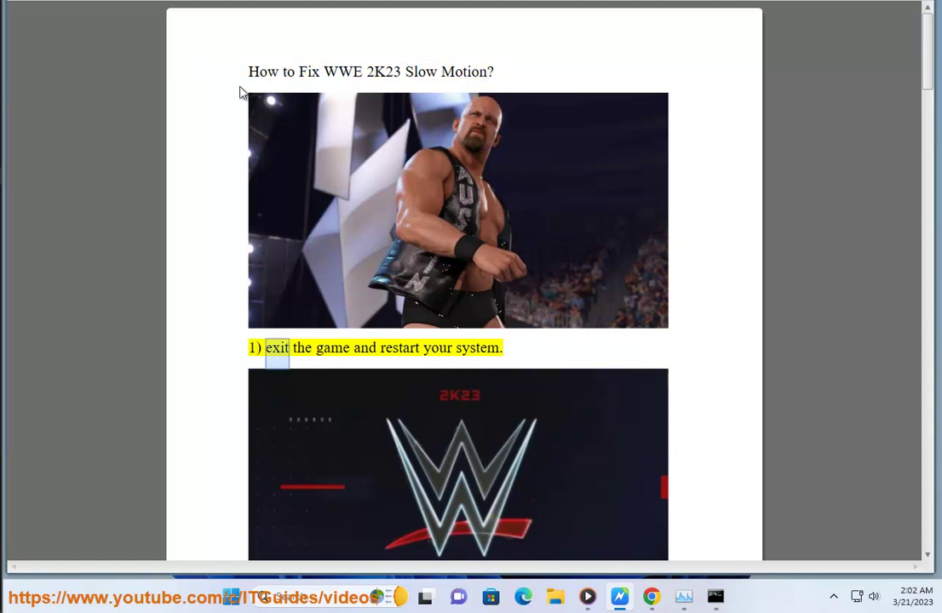
Step: Scroll the guide down so fixes one through three come into view as they are read
scroll(337, 442, down, 1)
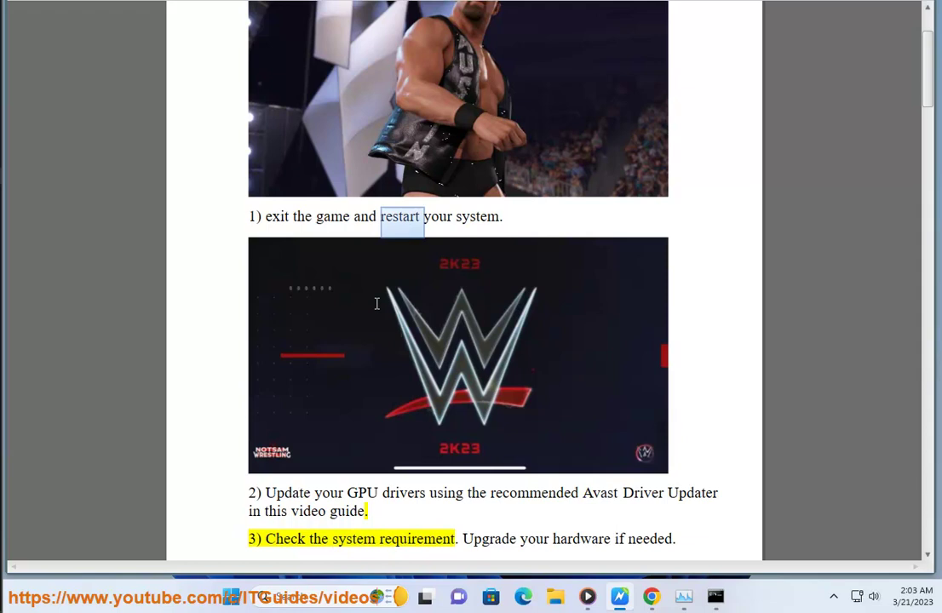
Step: Show the Start menu's power options, dismiss them, and mark 'drivers' in step 2
key(super)
click(655, 546)
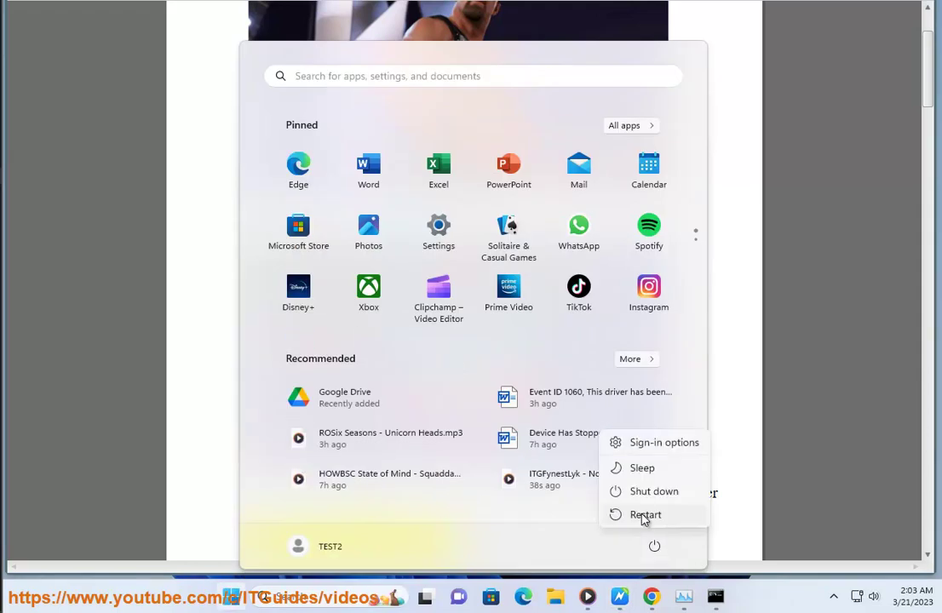
key(Escape)
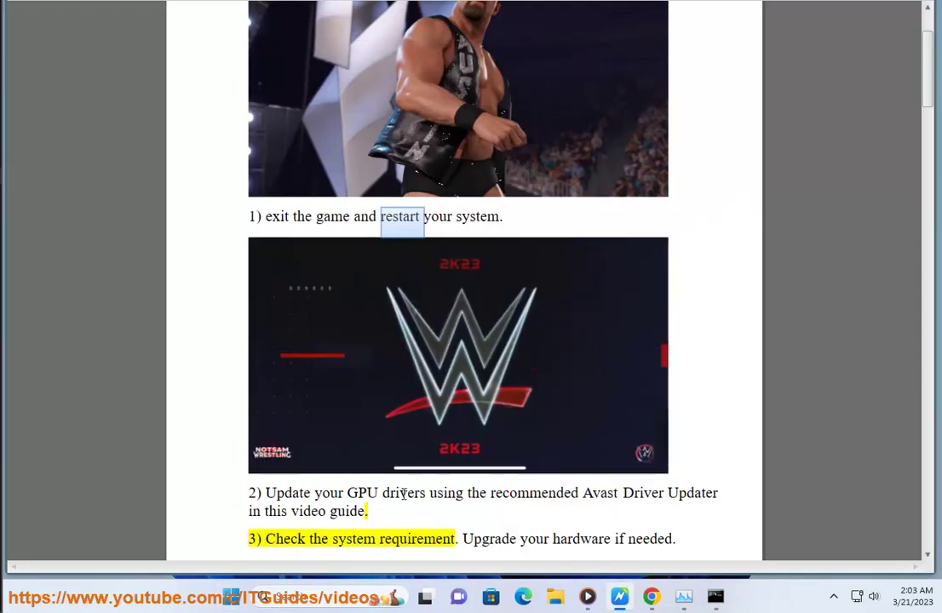
double_click(403, 494)
Step: Search 'A' in Windows search, launch Avast Driver Updater and run Scan Again
click(341, 594)
text(DER)
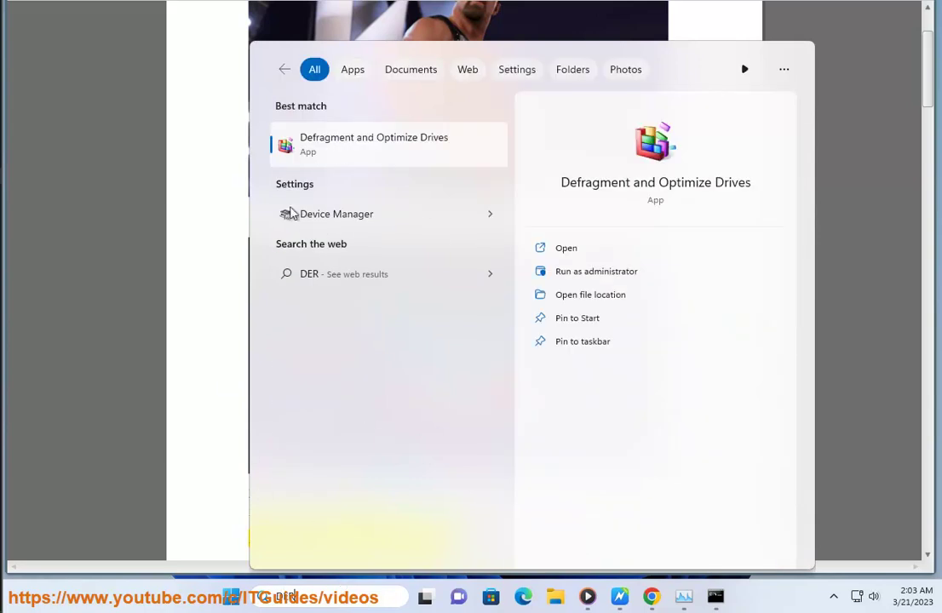
key(BackSpace)
key(BackSpace)
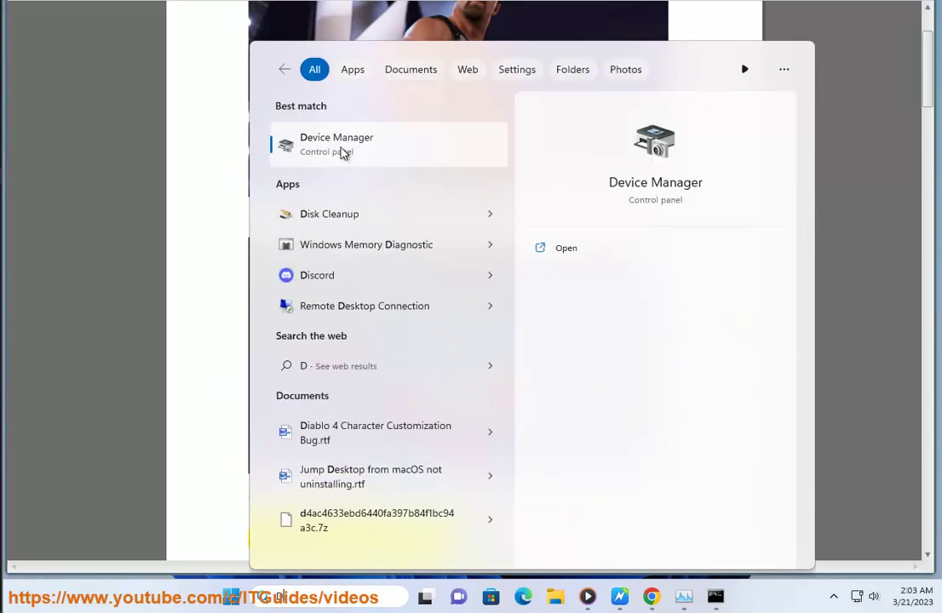
text(E)
key(BackSpace)
key(BackSpace)
text(A)
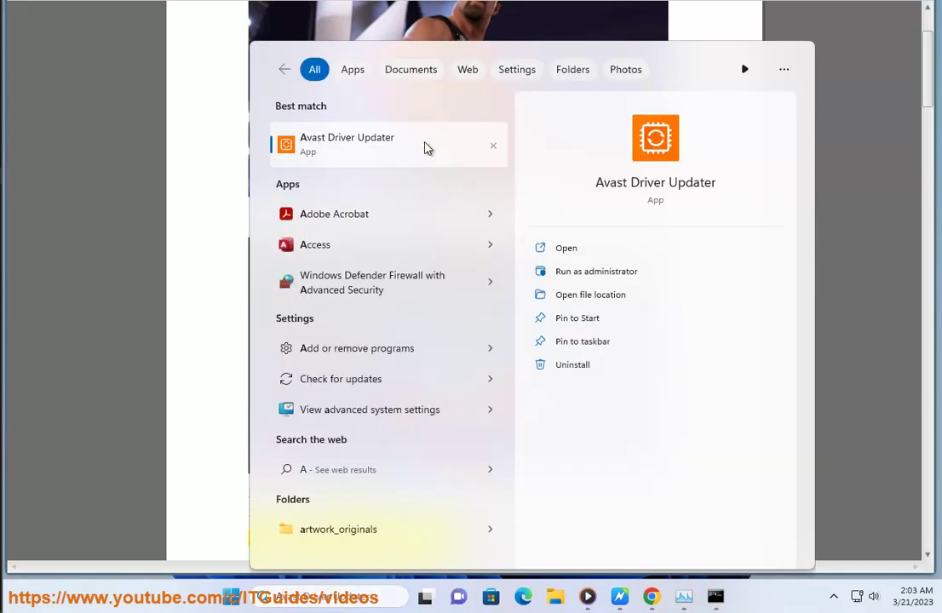
click(427, 148)
click(331, 333)
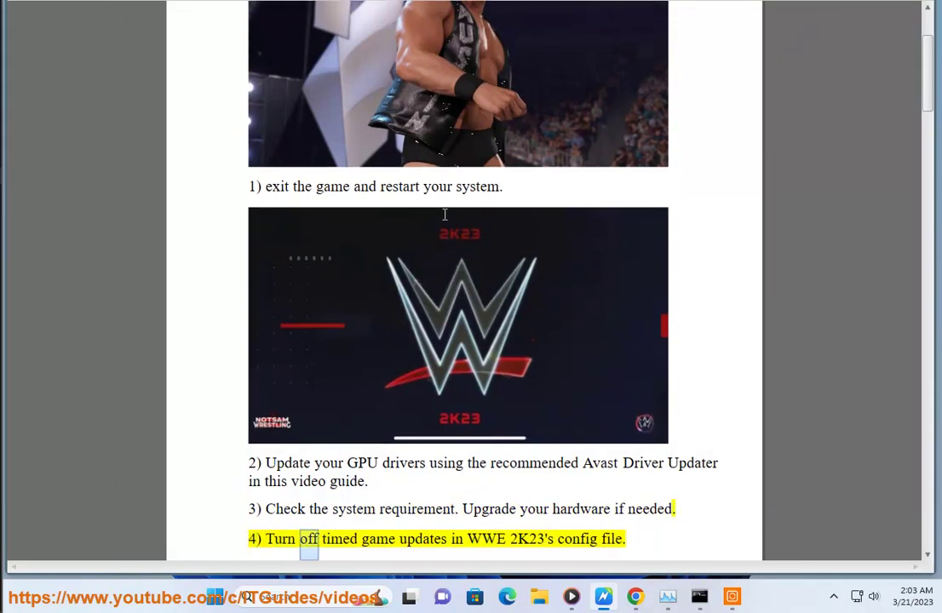
Step: Copy 'WWE 2K23' from the title and Google 'WWE 2K23 system requirement' in Chrome
scroll(616, 470, up, 3)
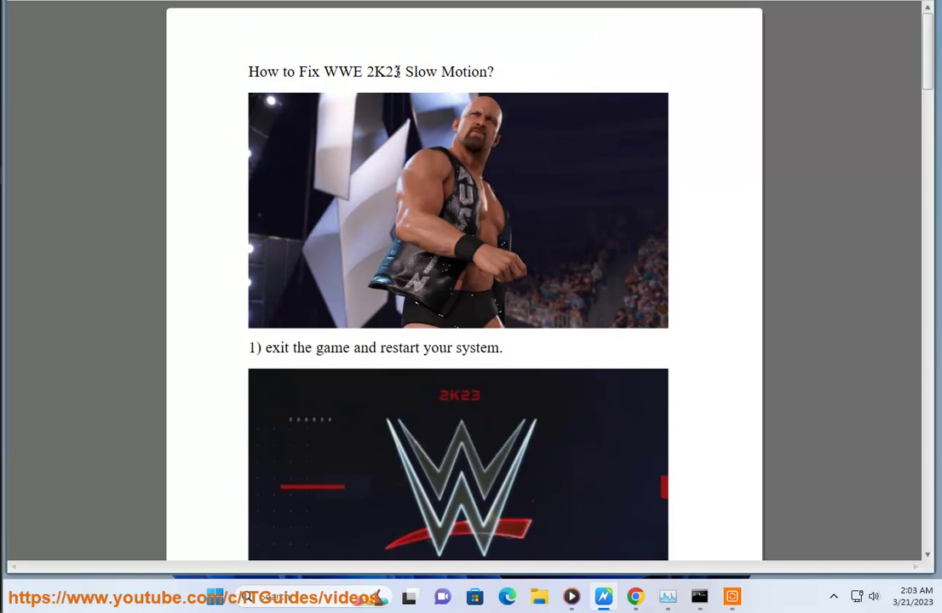
drag(399, 72, 324, 71)
key(ctrl+c)
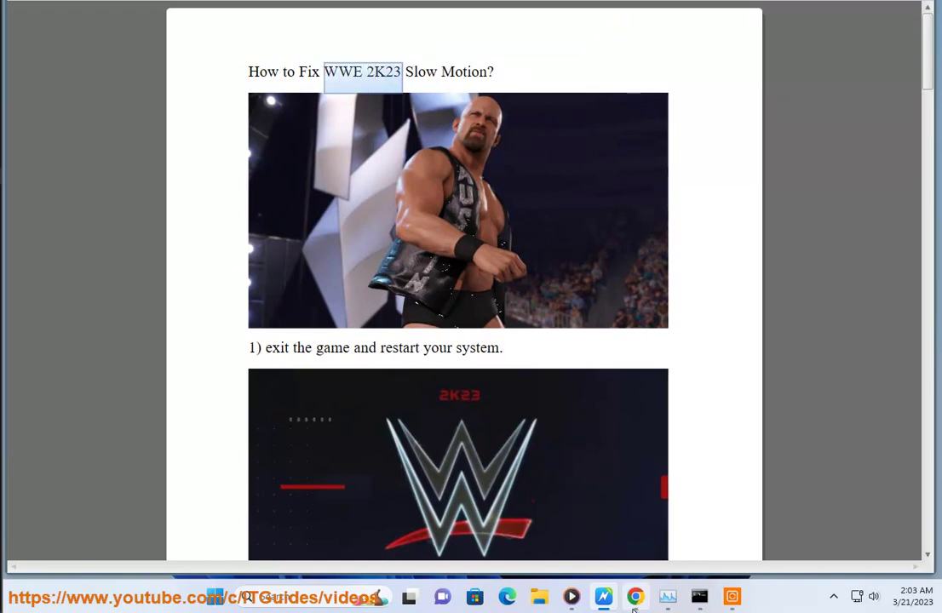
click(634, 600)
key(ctrl+v)
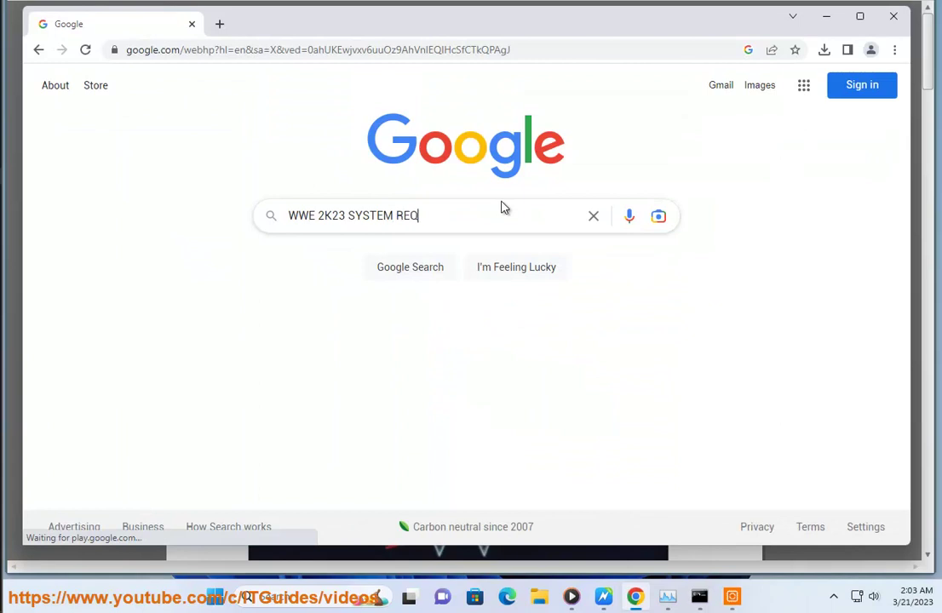
text(UIREMENT)
key(Return)
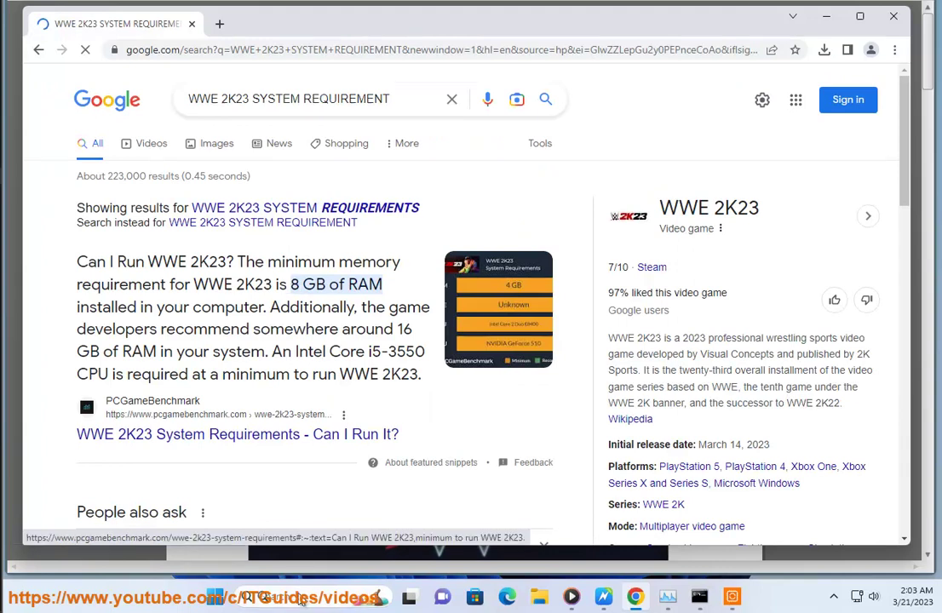
key(super+s)
text(SYS)
click(267, 130)
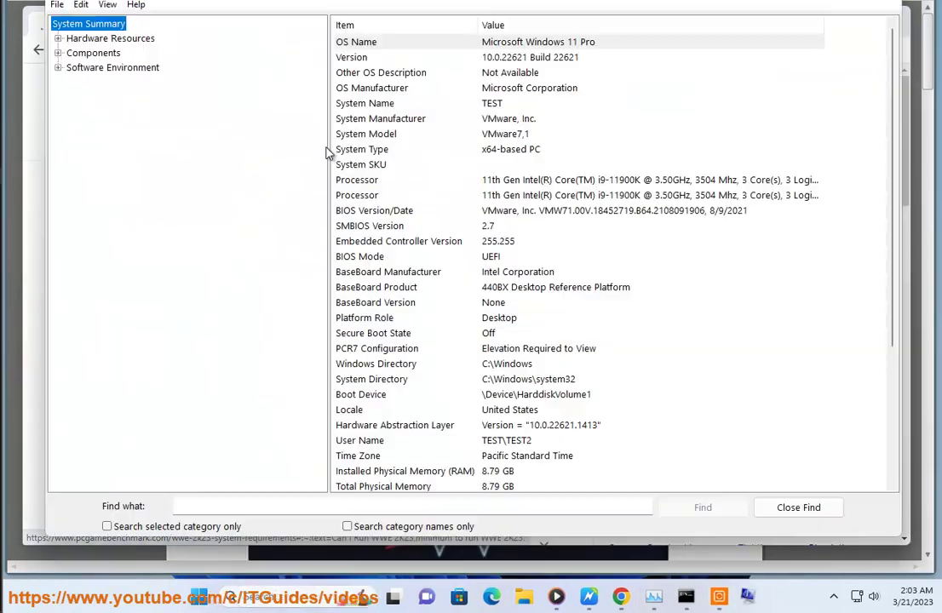
click(528, 44)
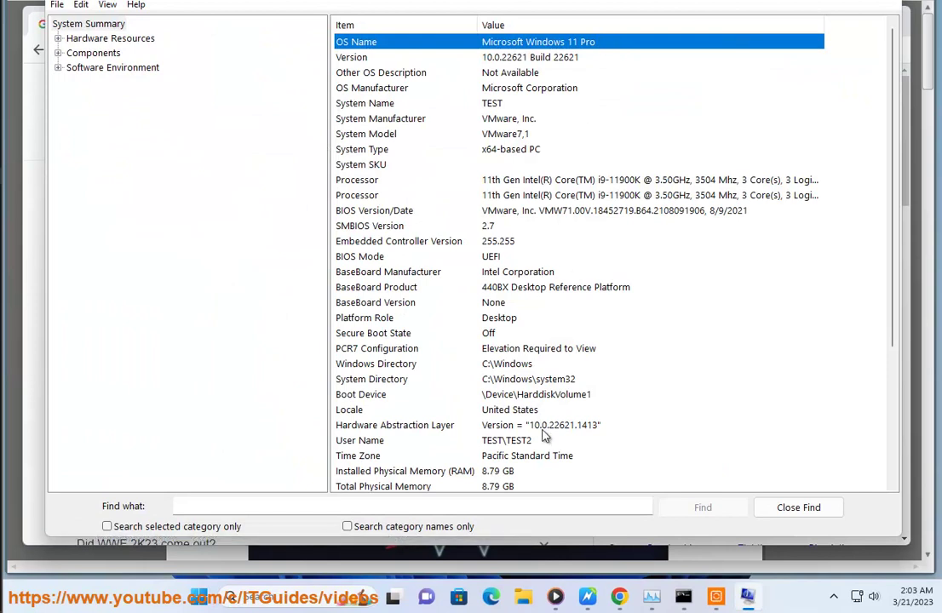
key(Down)
key(Down)
key(Down)
key(Down)
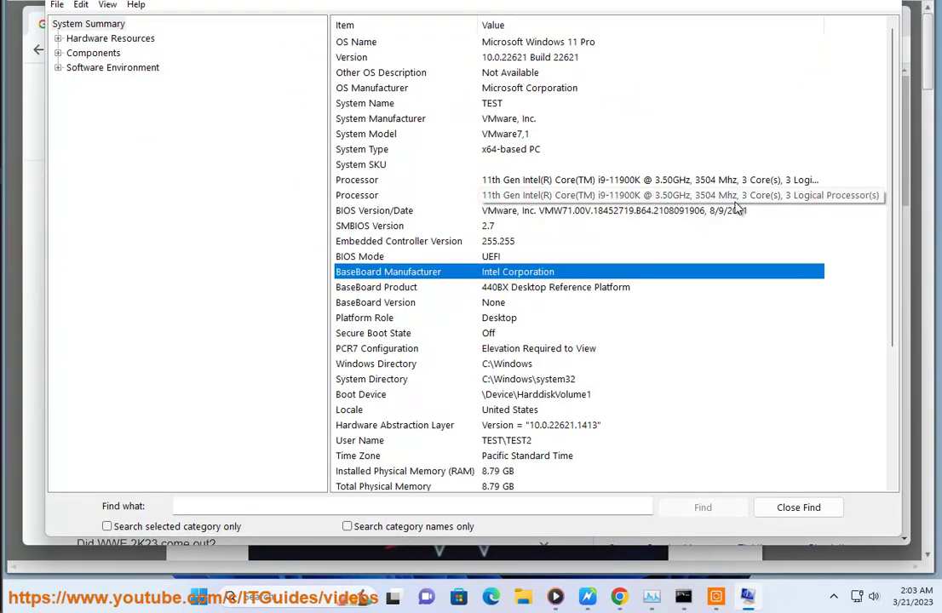
key(Down)
key(Down)
key(Down)
key(alt+F4)
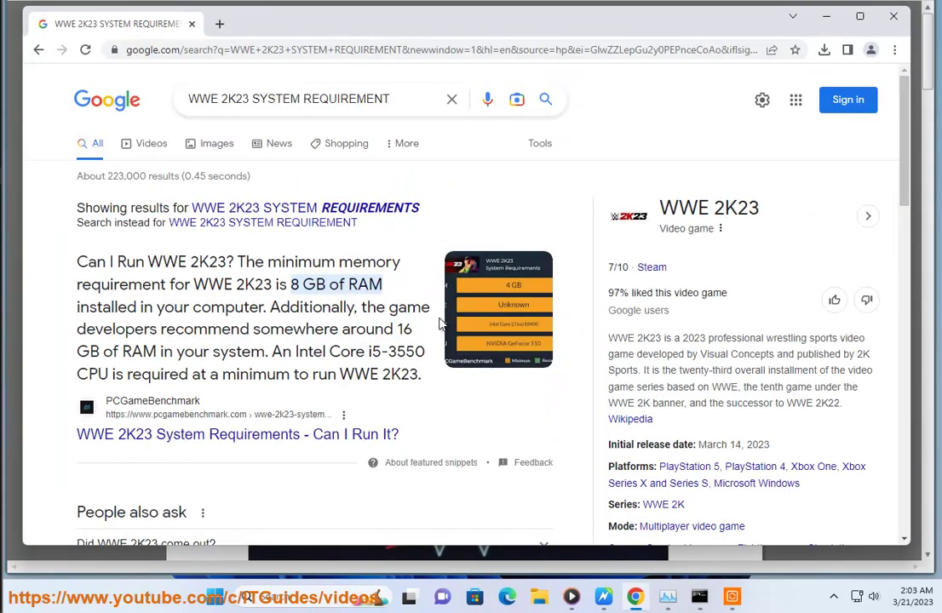
Step: Minimize Chrome and scroll through fix four's config-file instructions in the guide
click(826, 16)
scroll(331, 380, down, 3)
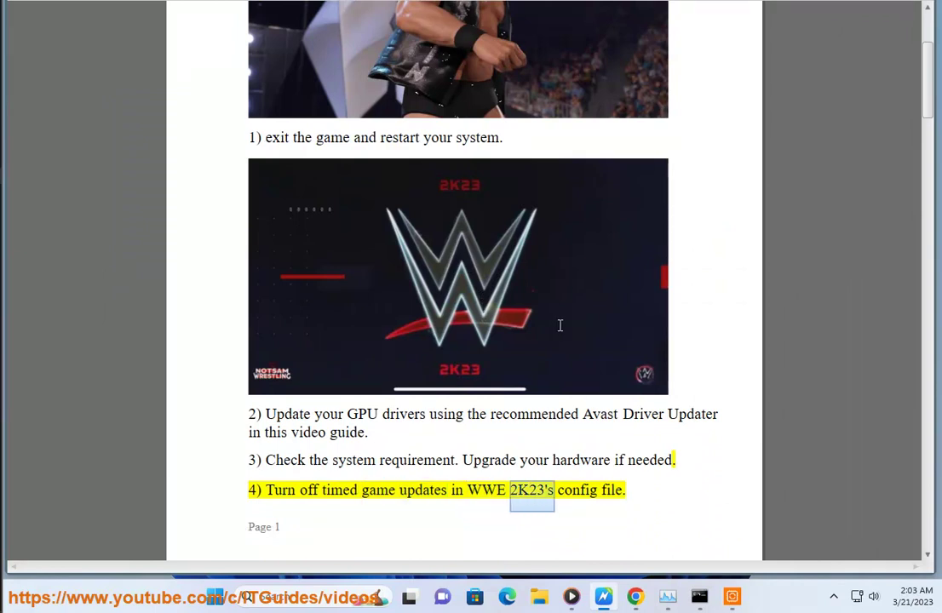
scroll(483, 415, down, 6)
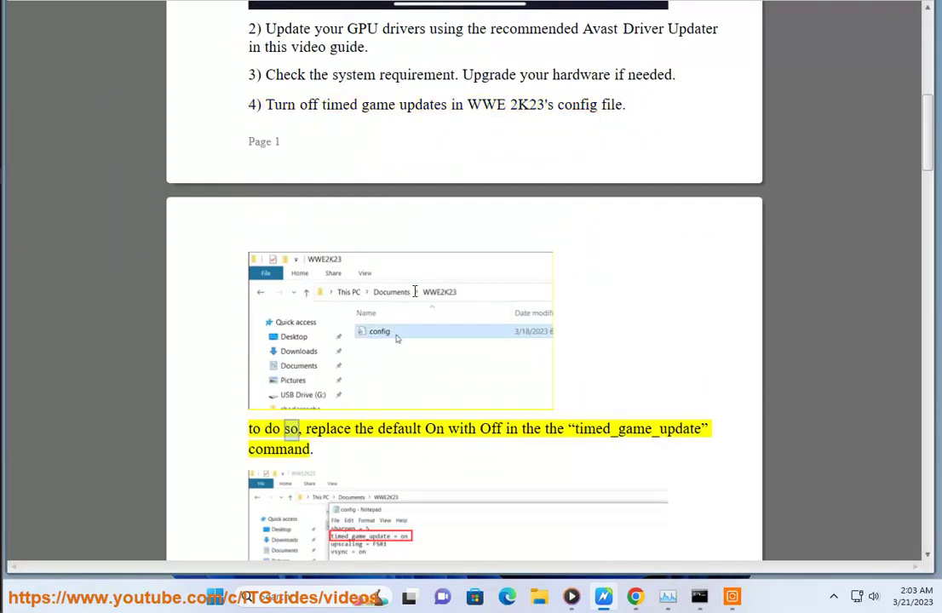
scroll(494, 383, down, 1)
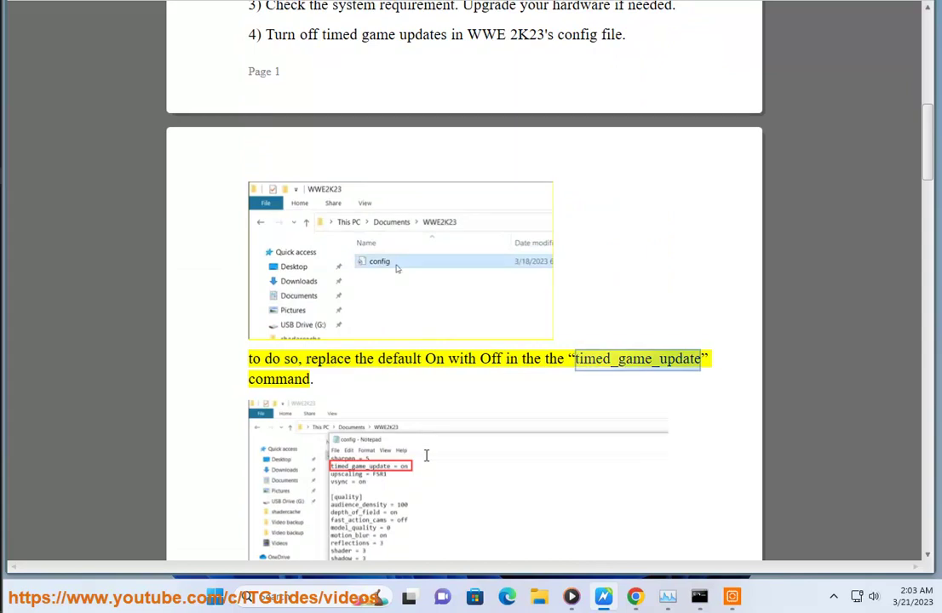
scroll(319, 62, down, 2)
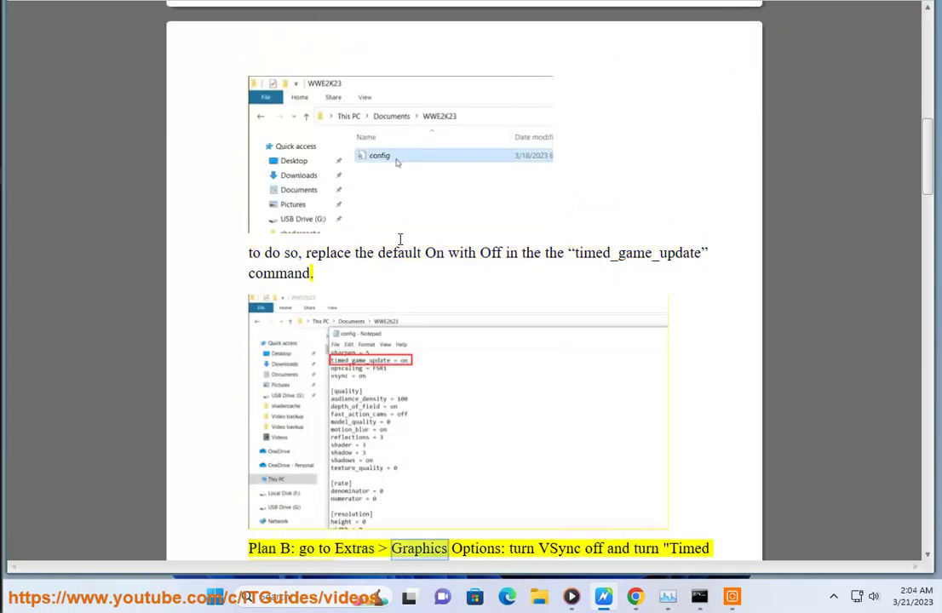
scroll(400, 240, up, 2)
scroll(391, 274, up, 3)
drag(615, 180, 465, 178)
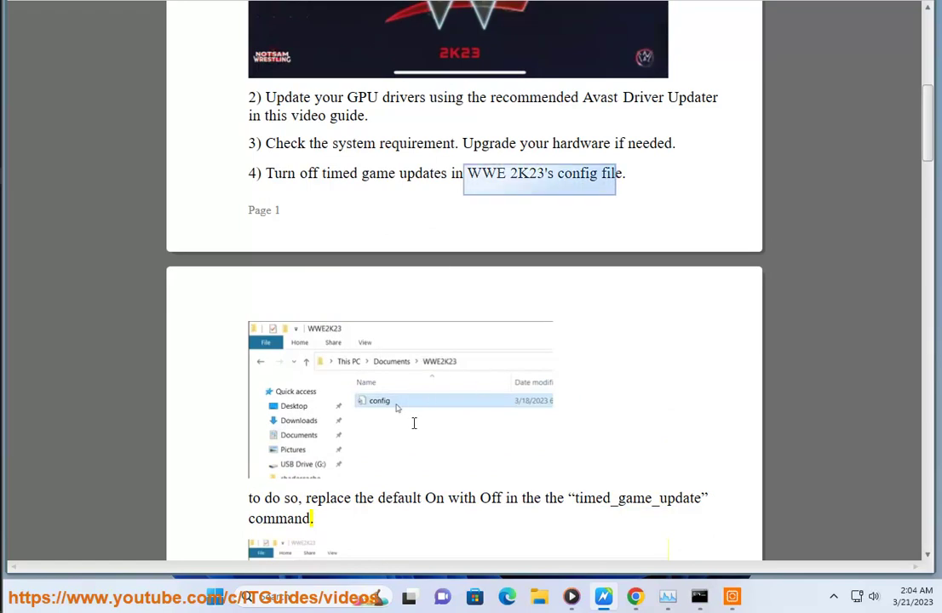
scroll(421, 425, down, 1)
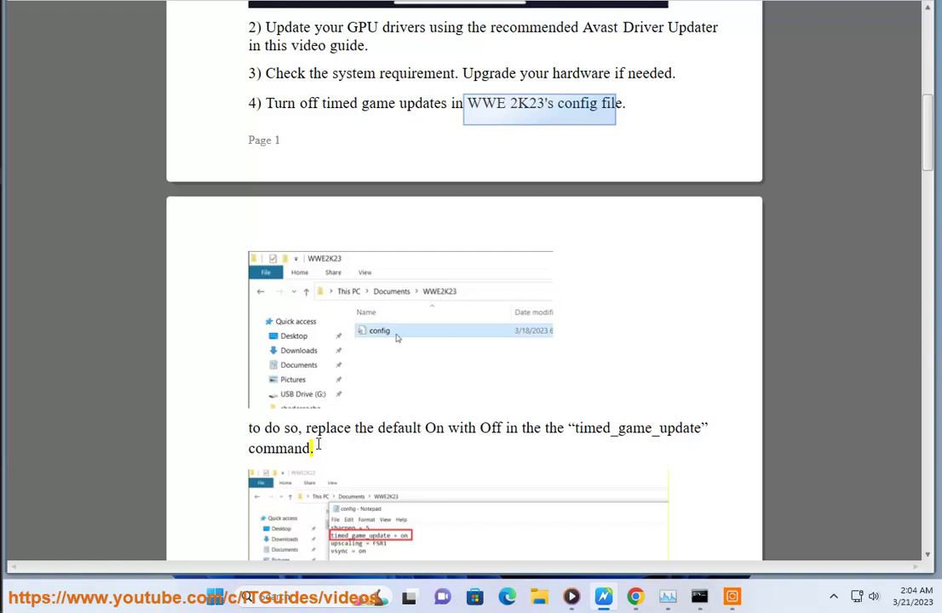
scroll(396, 343, down, 1)
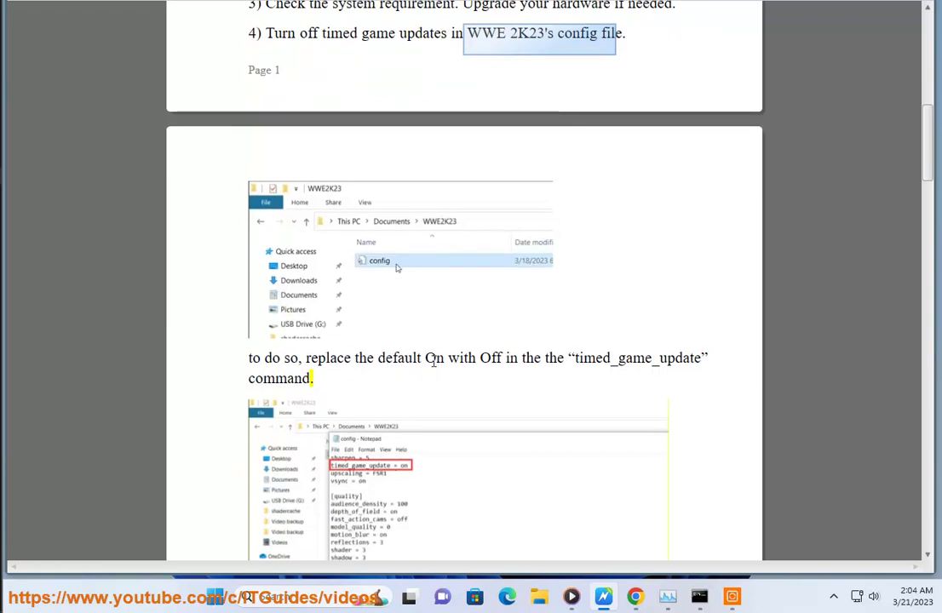
Step: Read aloud from 'On' through Plan B and step 5, then scroll back to the config screenshots
double_click(436, 359)
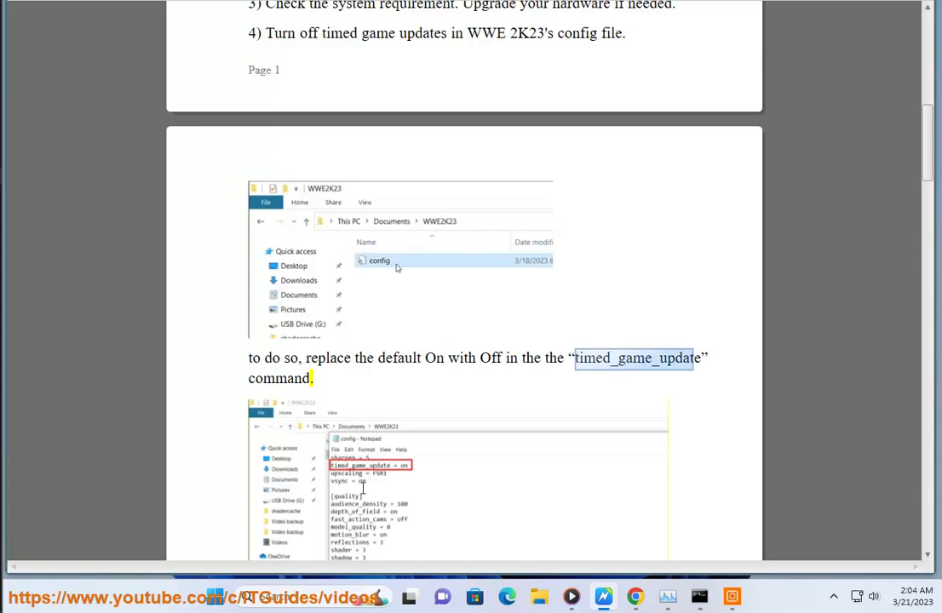
scroll(456, 449, down, 1)
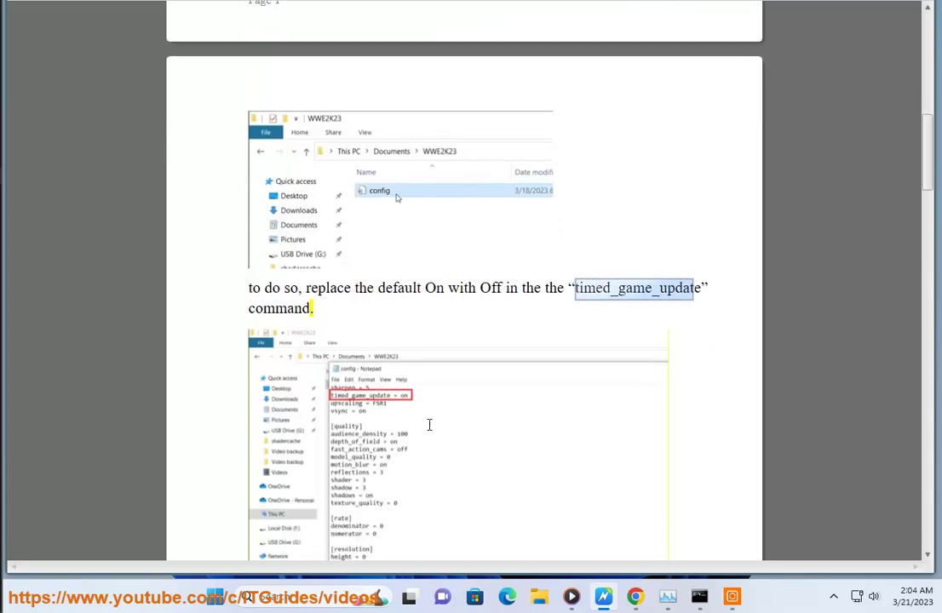
scroll(427, 424, down, 1)
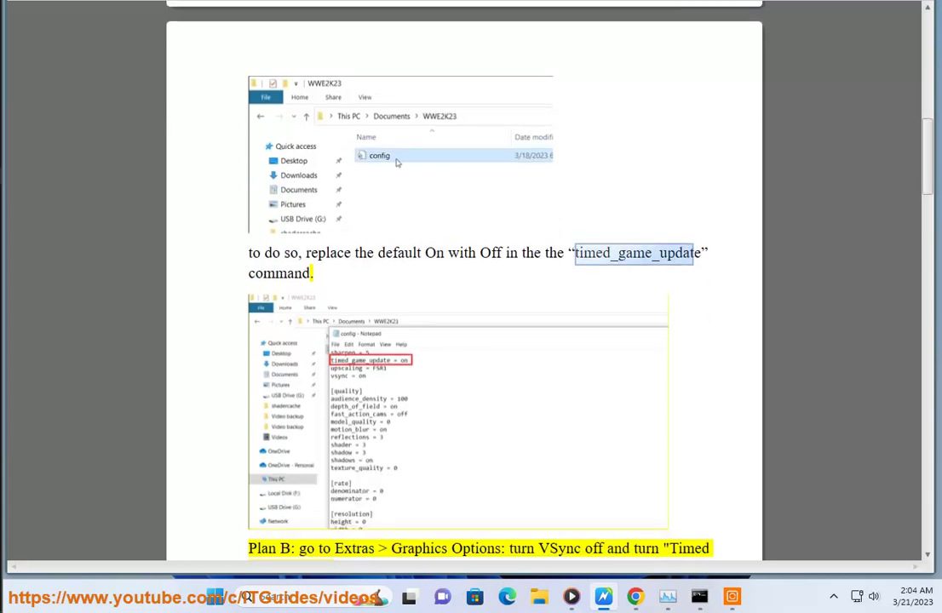
scroll(738, 289, down, 3)
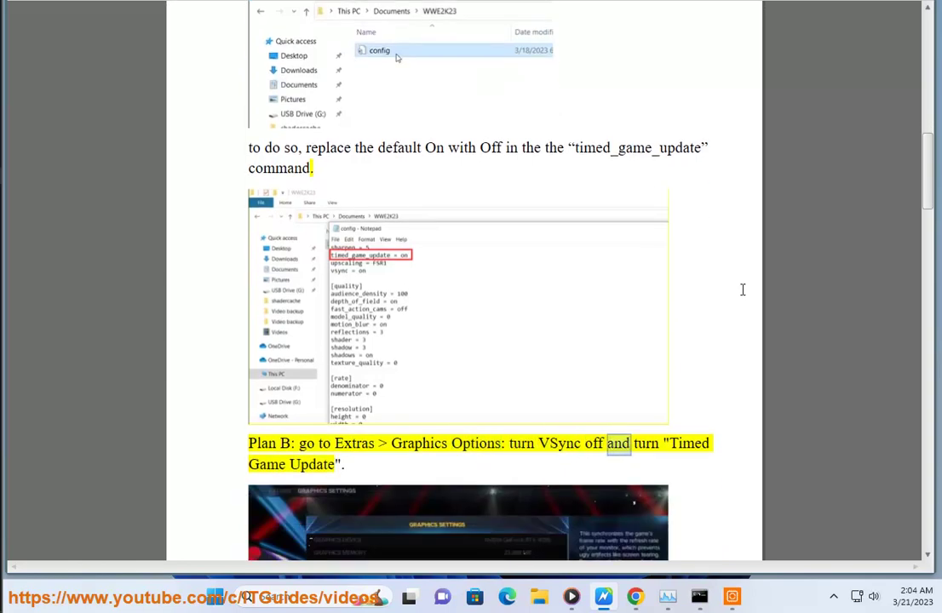
scroll(742, 290, down, 2)
scroll(511, 383, down, 2)
scroll(381, 477, down, 2)
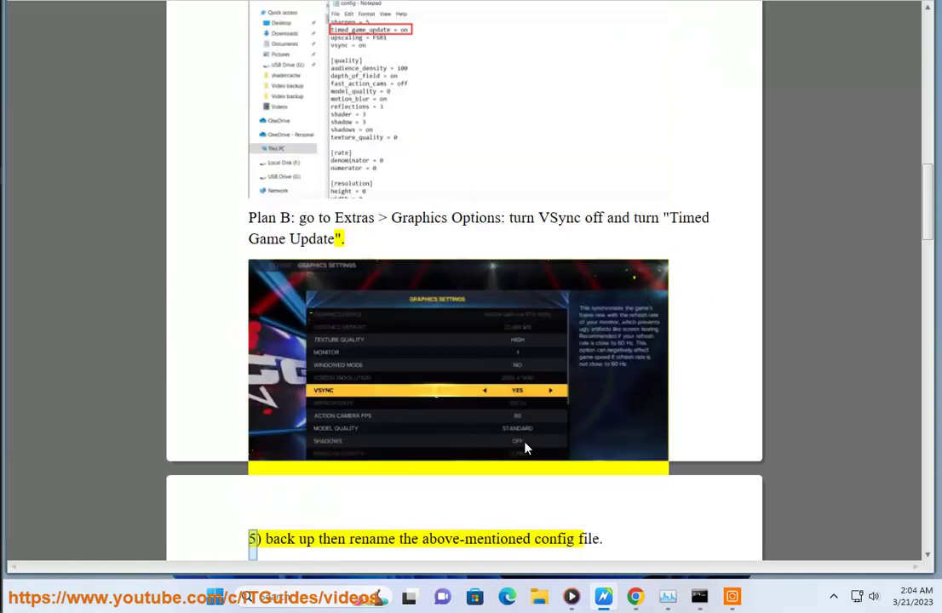
scroll(547, 433, down, 1)
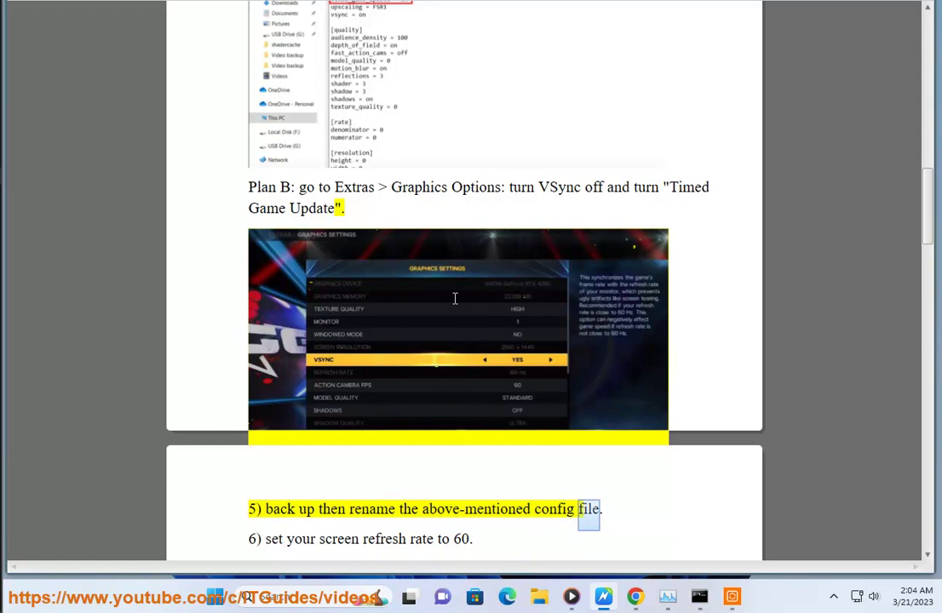
scroll(610, 322, up, 2)
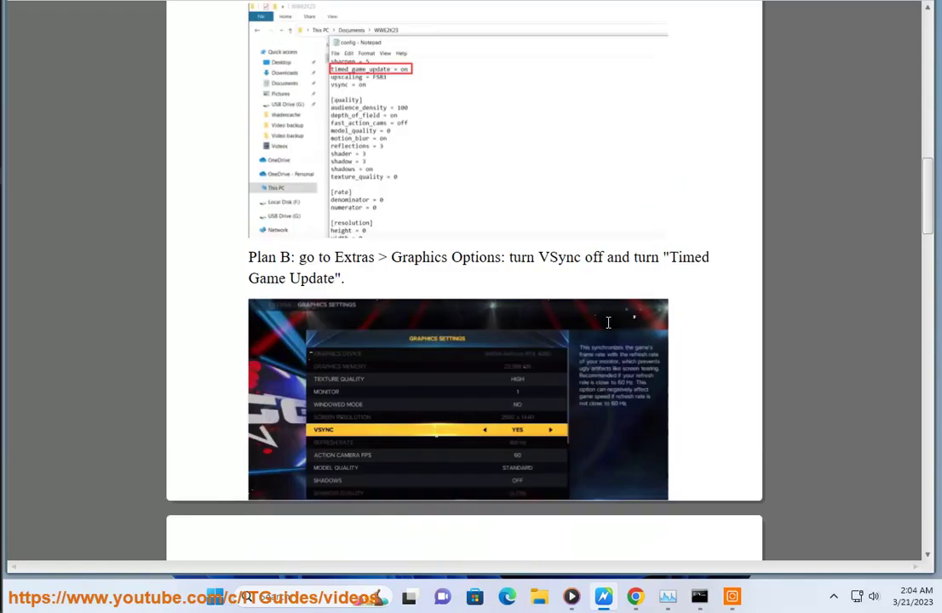
scroll(610, 322, up, 2)
scroll(608, 322, up, 6)
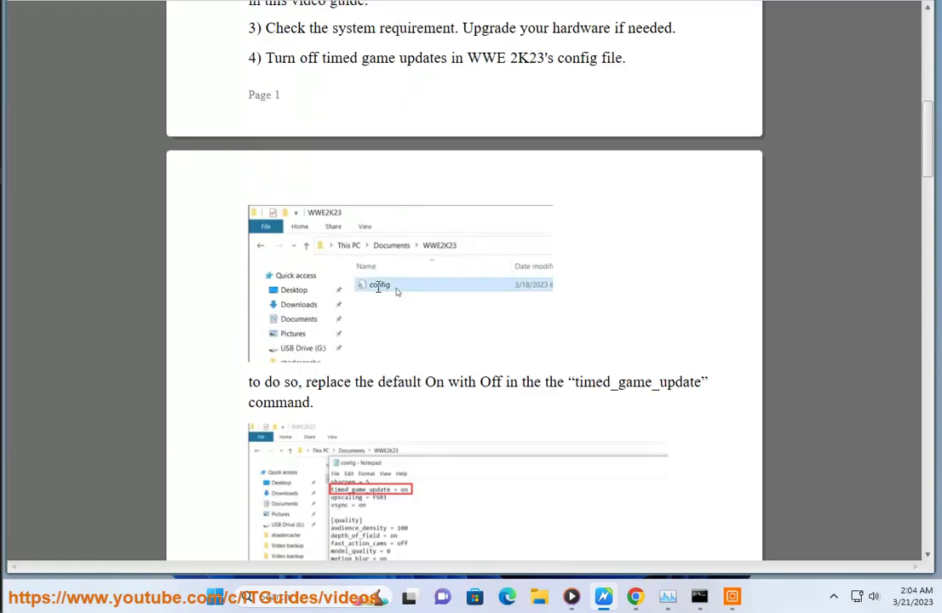
Step: Show full context-menu options for FFXIV_BOOT.cfg in Documents > My Games > FINAL FANTASY XIV
click(539, 596)
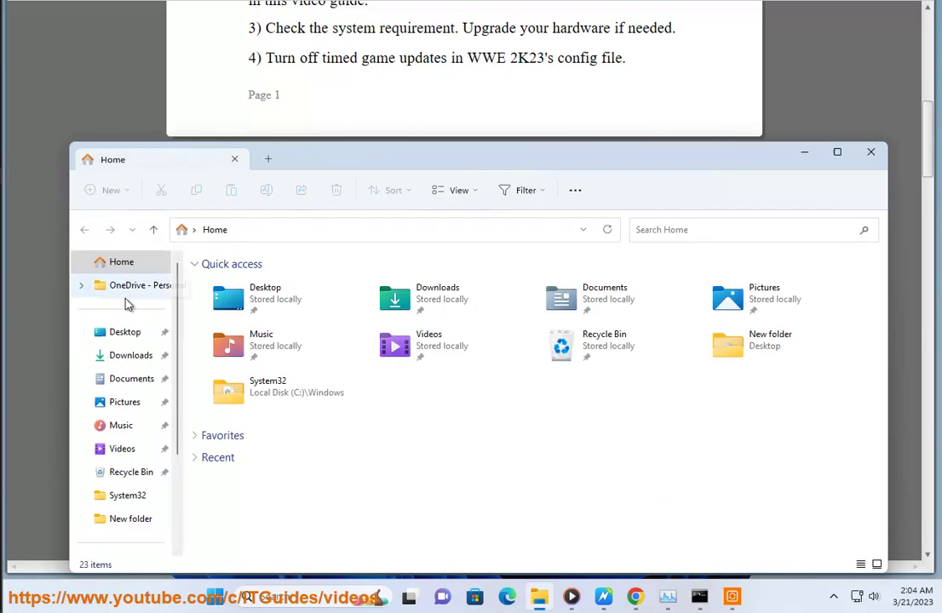
click(121, 379)
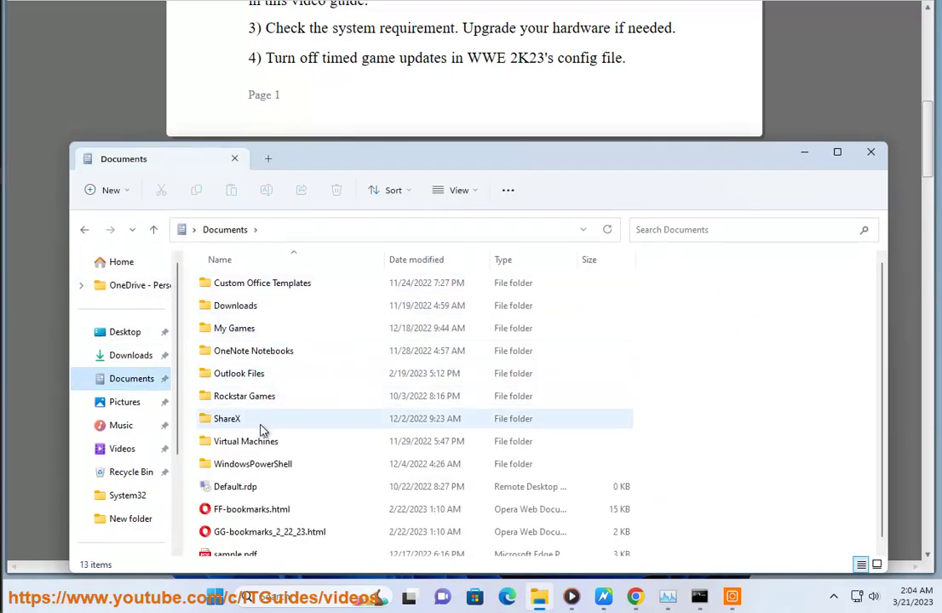
double_click(269, 334)
double_click(242, 290)
click(232, 317)
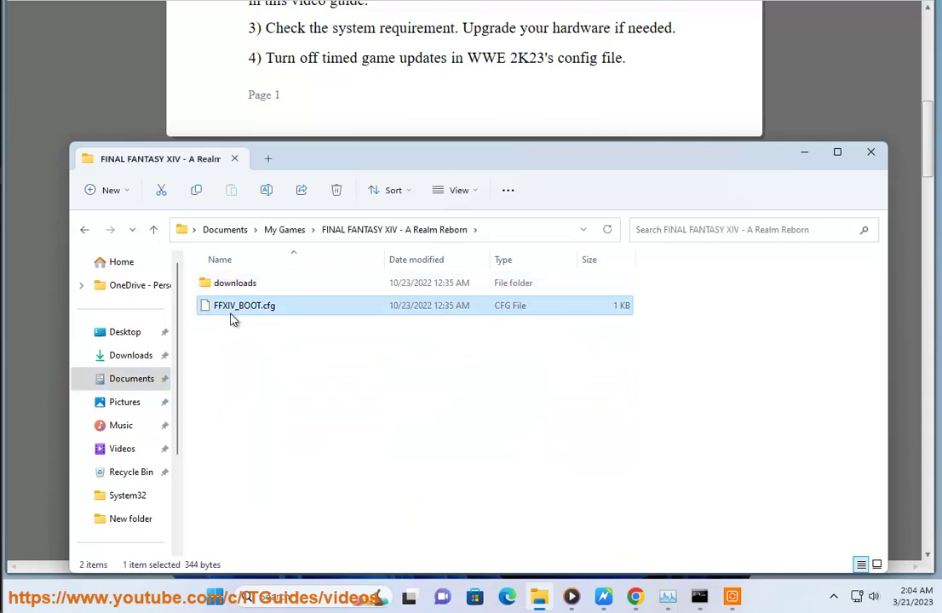
right_click(231, 317)
click(277, 484)
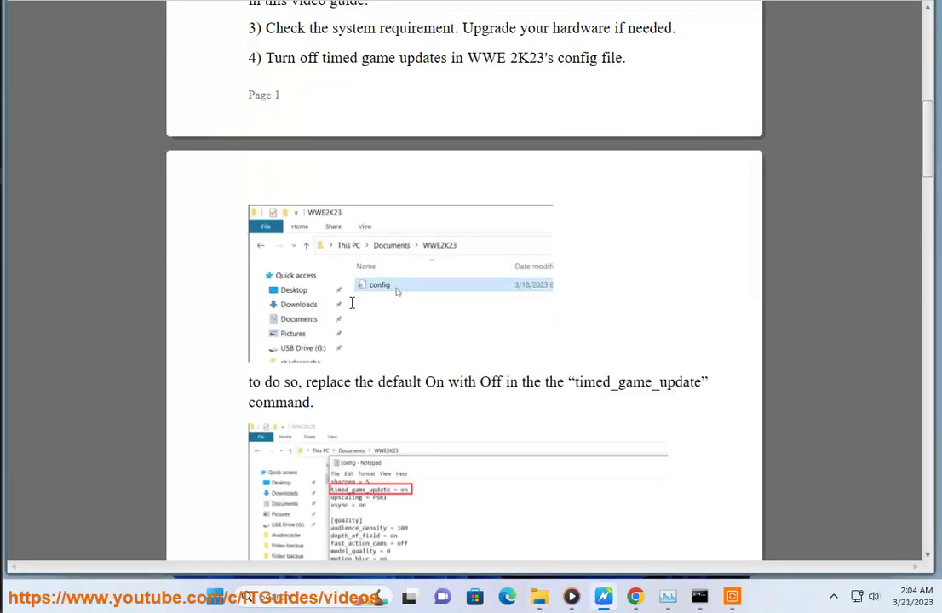
Step: Scroll the guide down through Plan B and fixes five, six and seven as they're read
scroll(349, 300, down, 3)
scroll(353, 307, down, 1)
scroll(358, 316, down, 1)
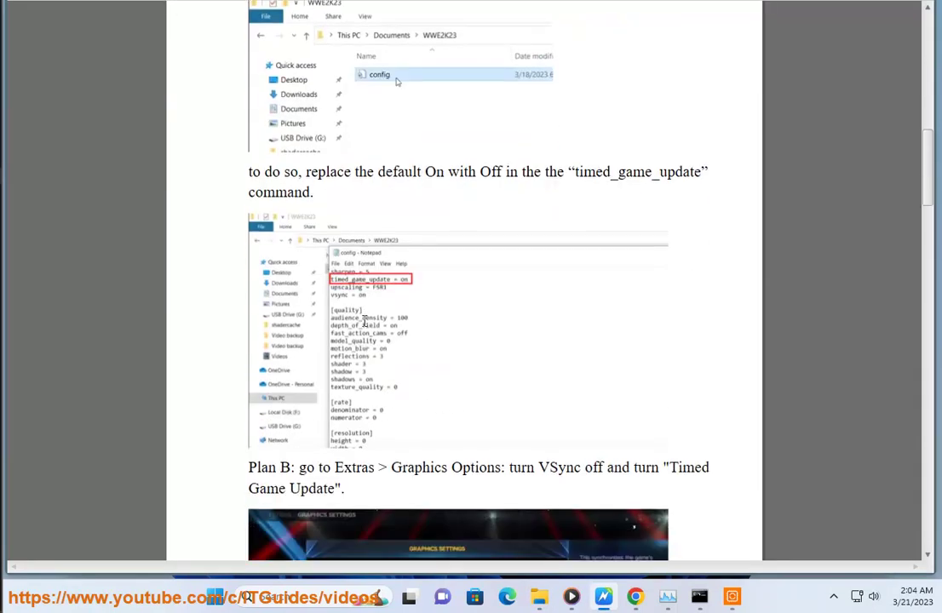
scroll(366, 341, down, 4)
scroll(369, 346, down, 2)
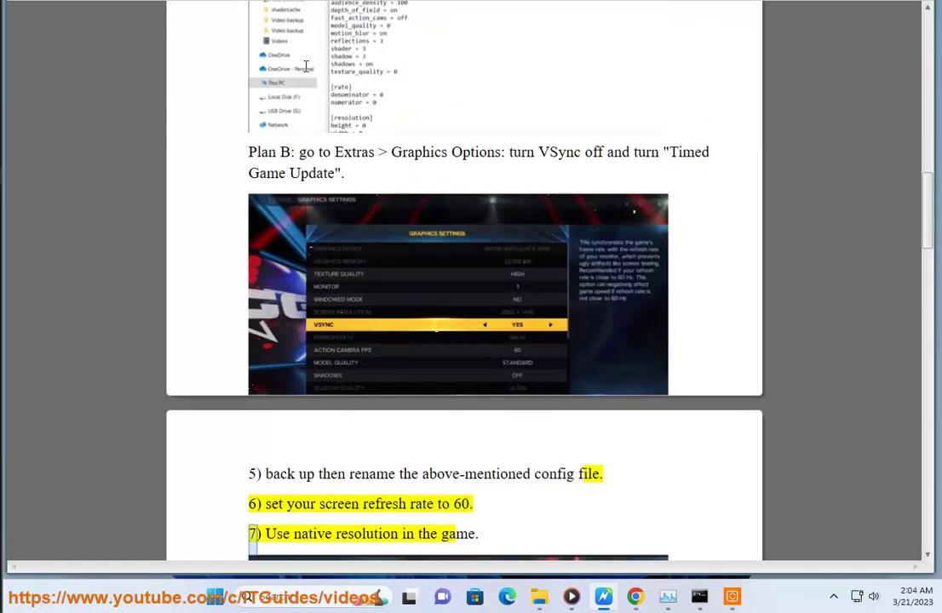
Step: Peek at Display > Graphics, confirm 60 Hz in Advanced display, then return to the guide
click(211, 597)
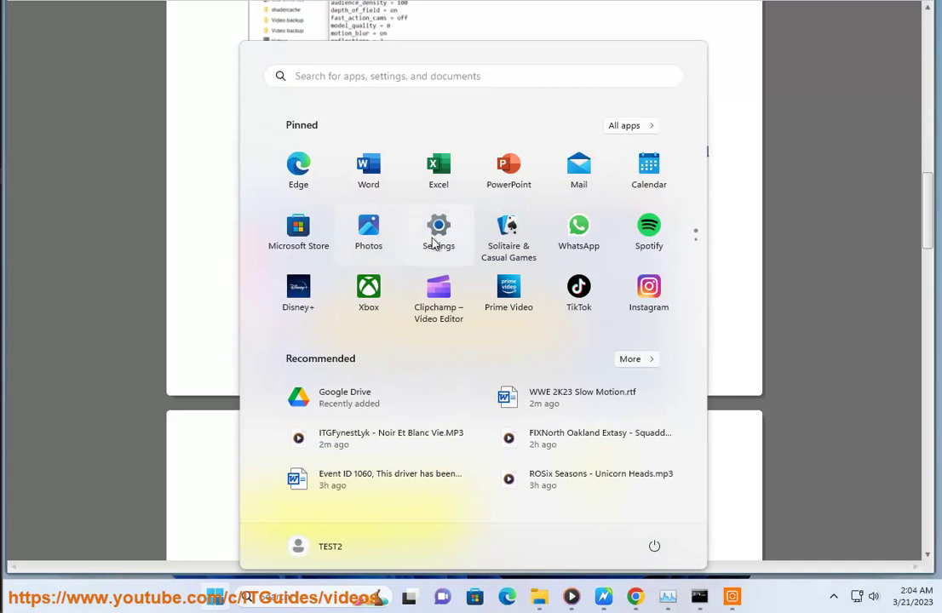
click(439, 245)
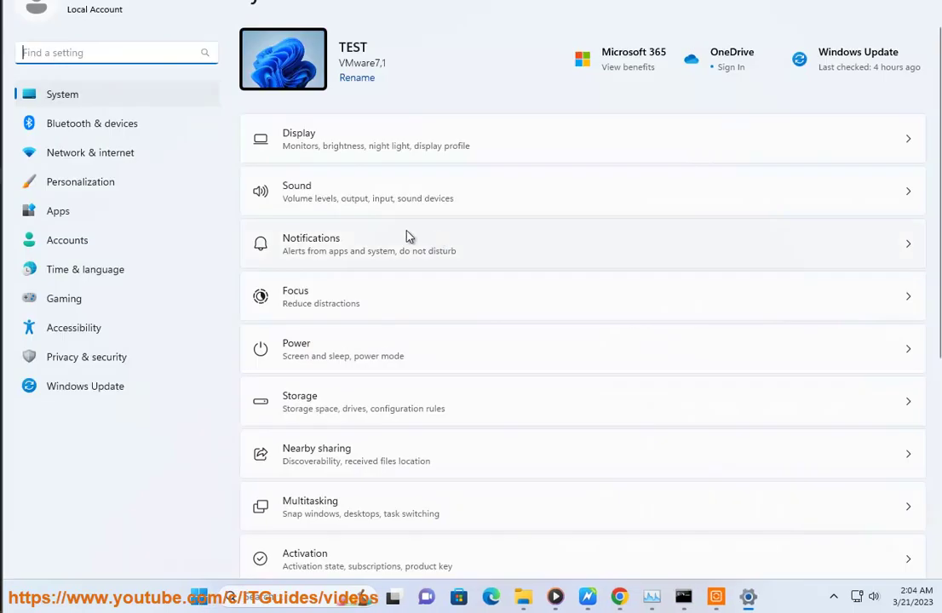
click(412, 151)
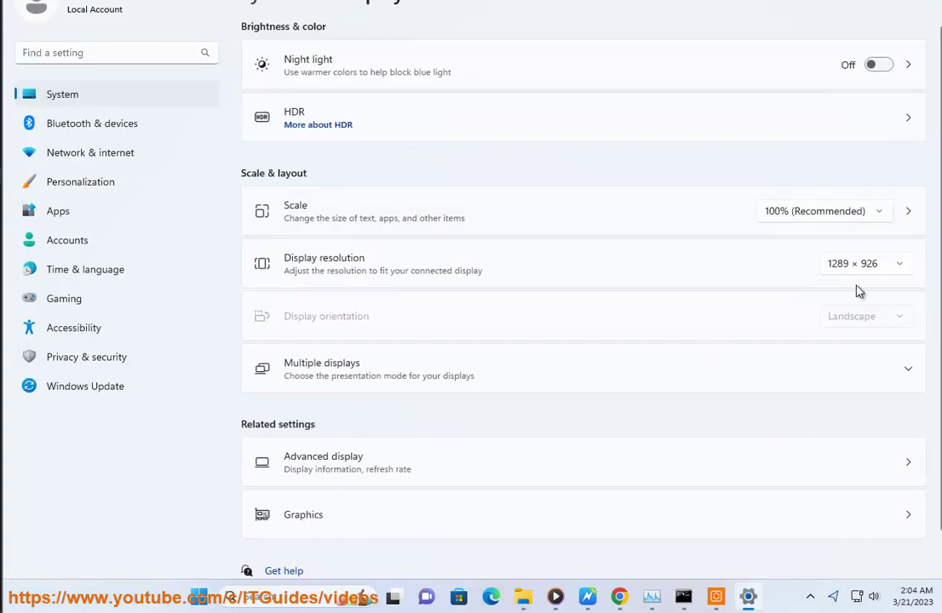
click(399, 517)
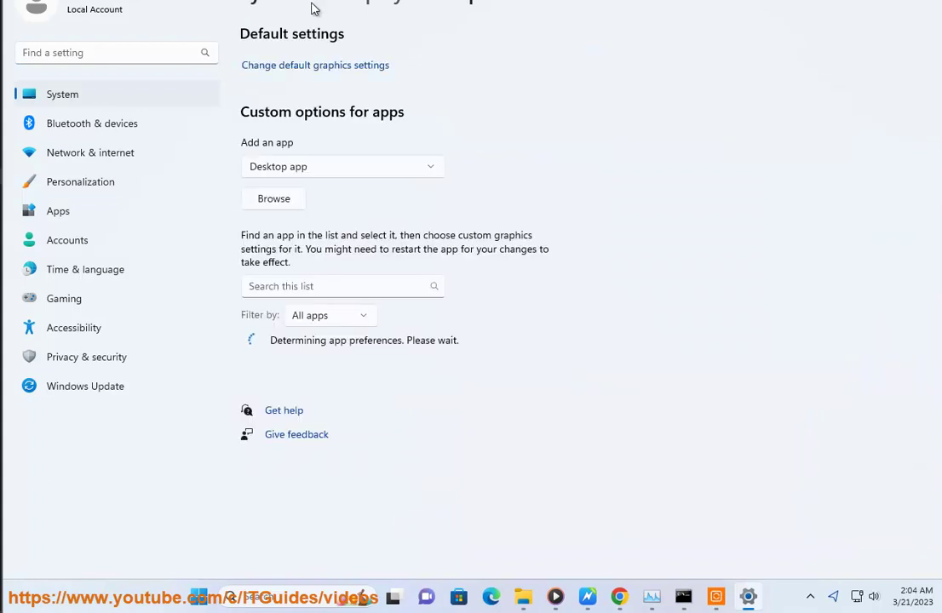
click(368, 8)
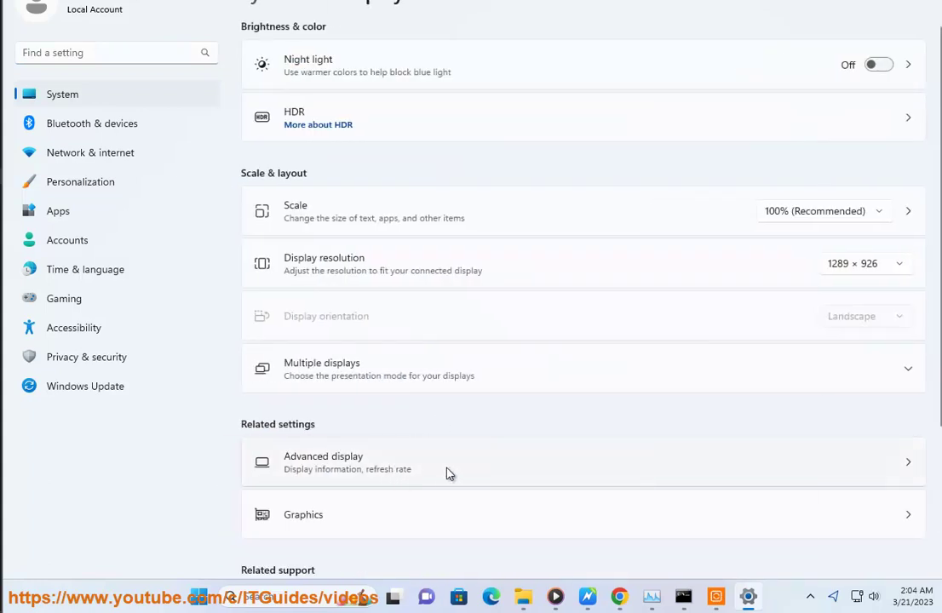
click(489, 472)
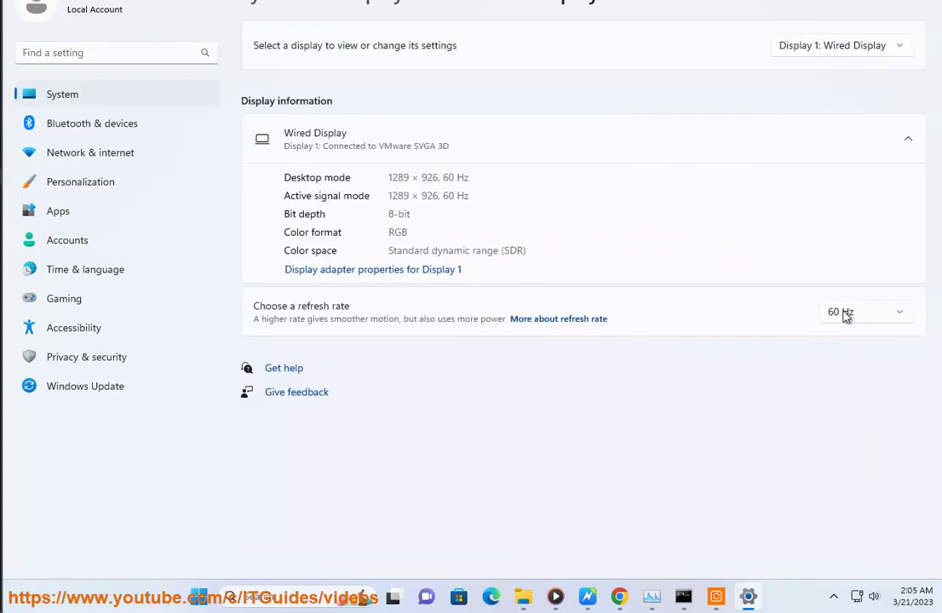
click(588, 596)
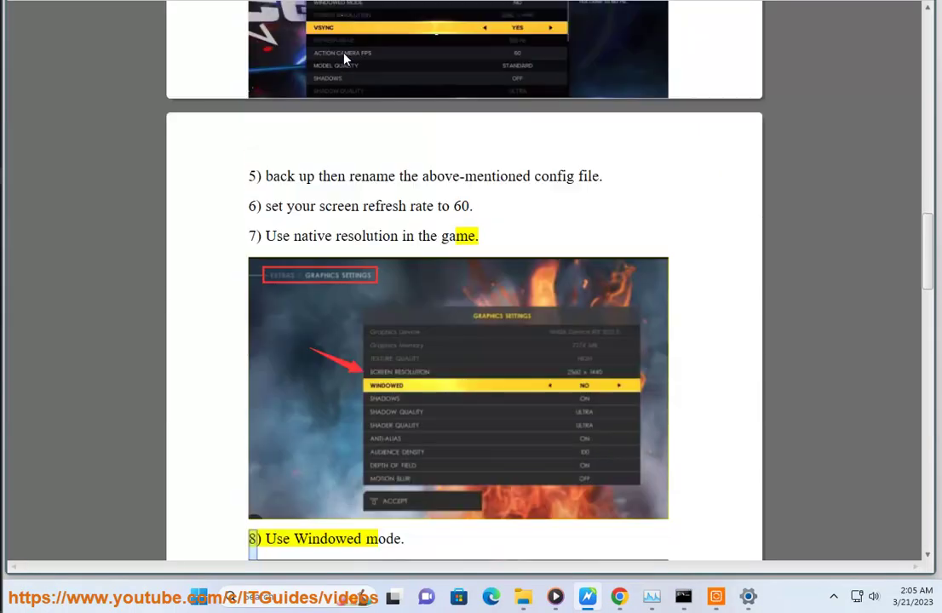
Step: Resume reading from 'resolution' in item 7, revisit Display settings, then return and keep reading
scroll(367, 310, up, 2)
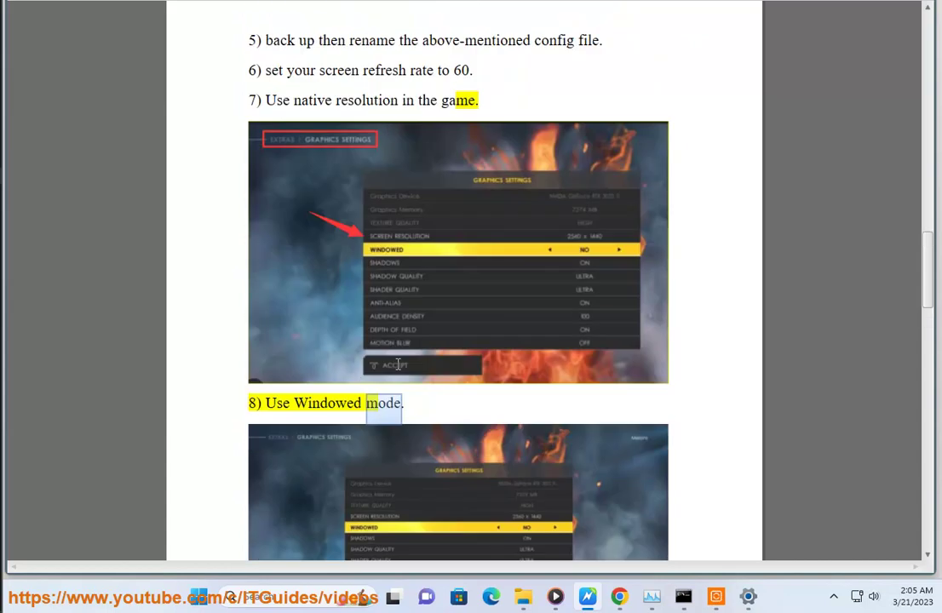
scroll(359, 279, up, 1)
click(358, 174)
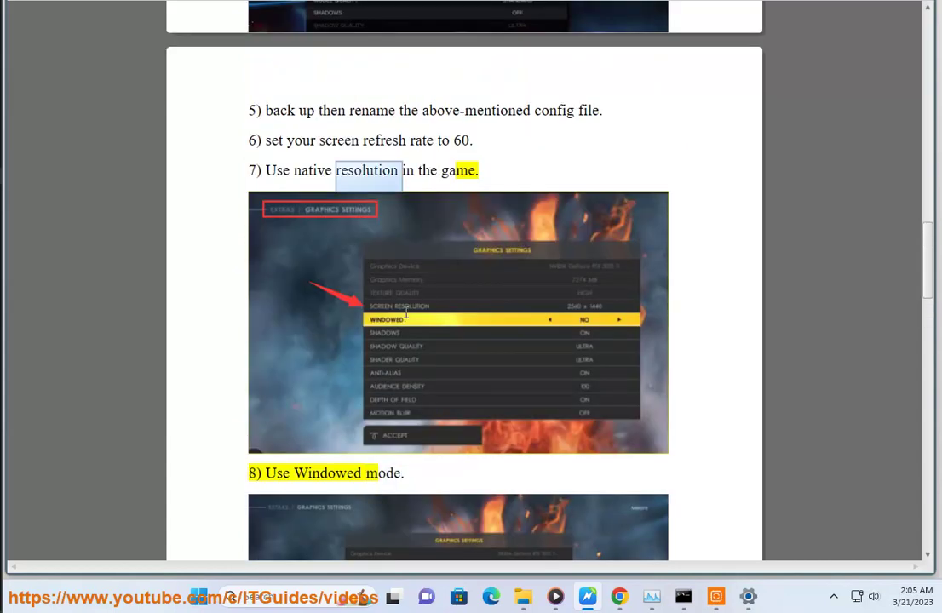
click(744, 594)
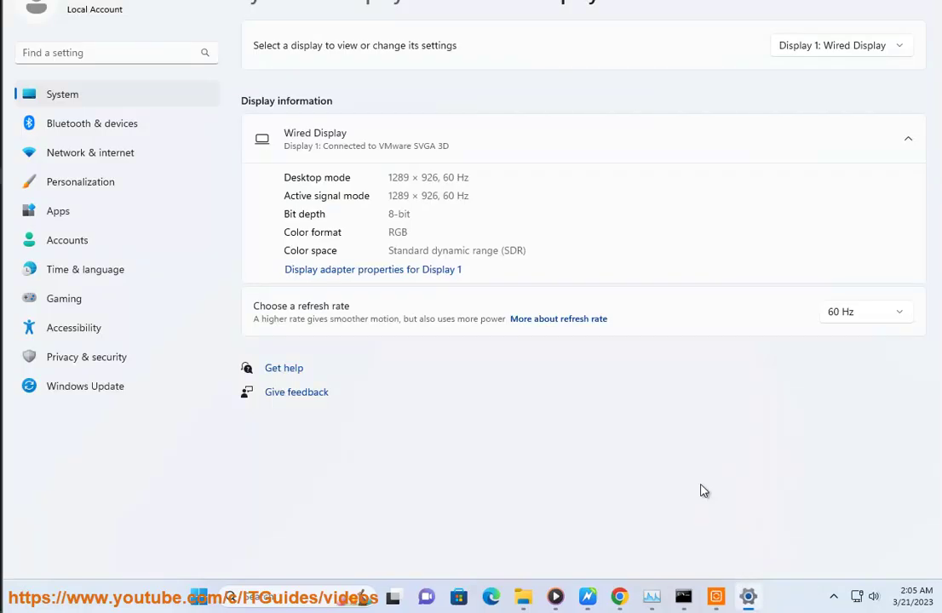
click(372, 2)
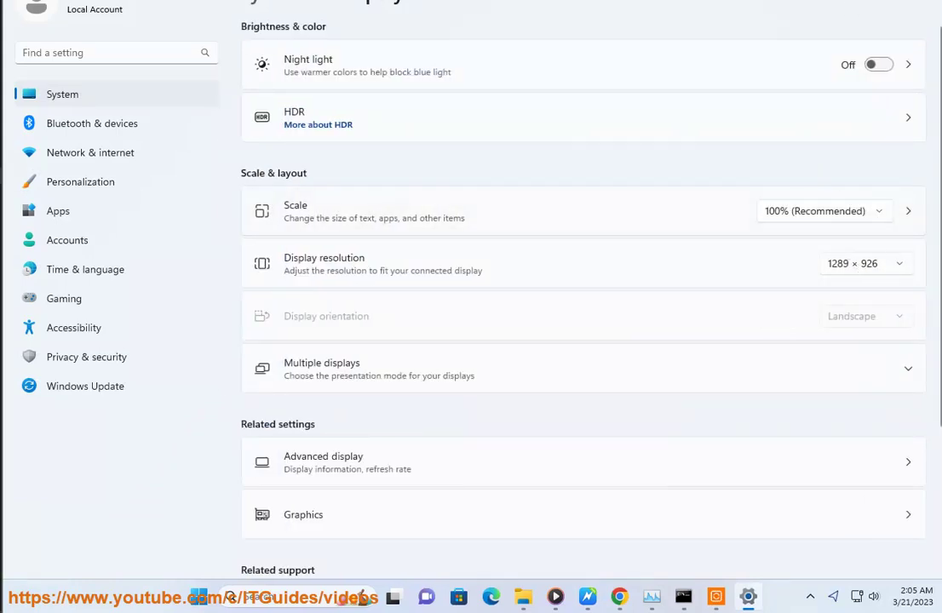
key(alt+Tab)
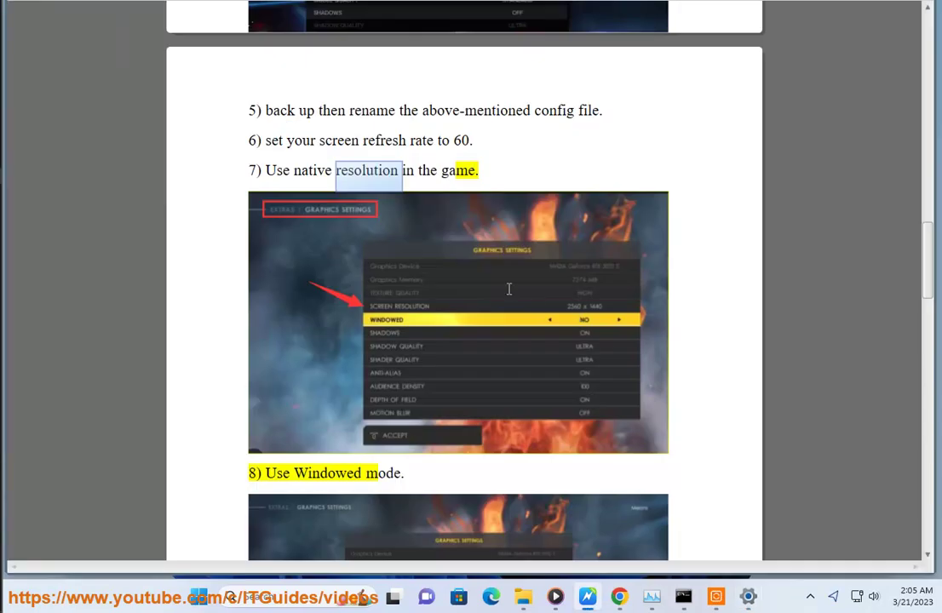
scroll(400, 243, down, 2)
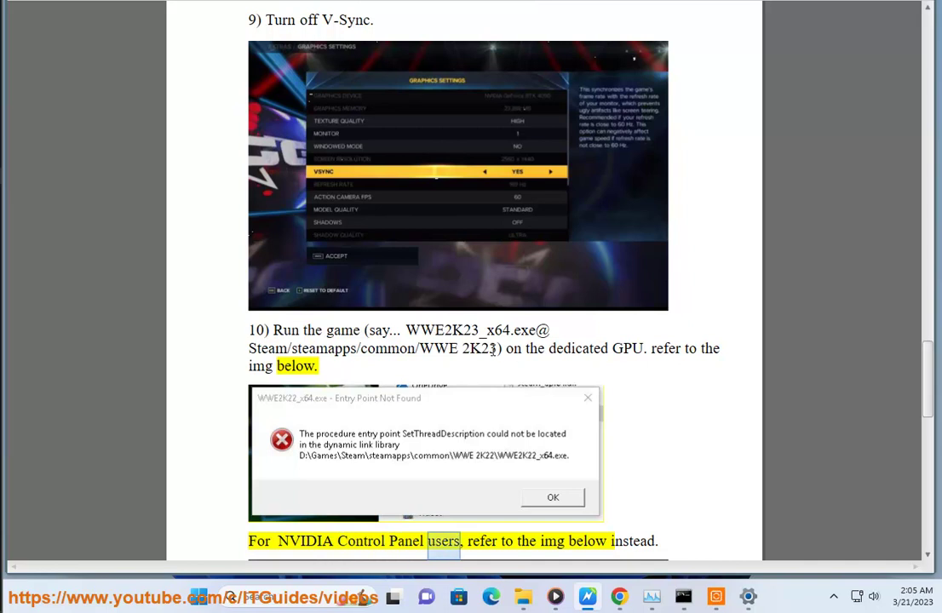
Step: Restart reading at WWE2K23_x64.exe, then open Display > Graphics in Settings and browse for an app
click(542, 330)
click(748, 597)
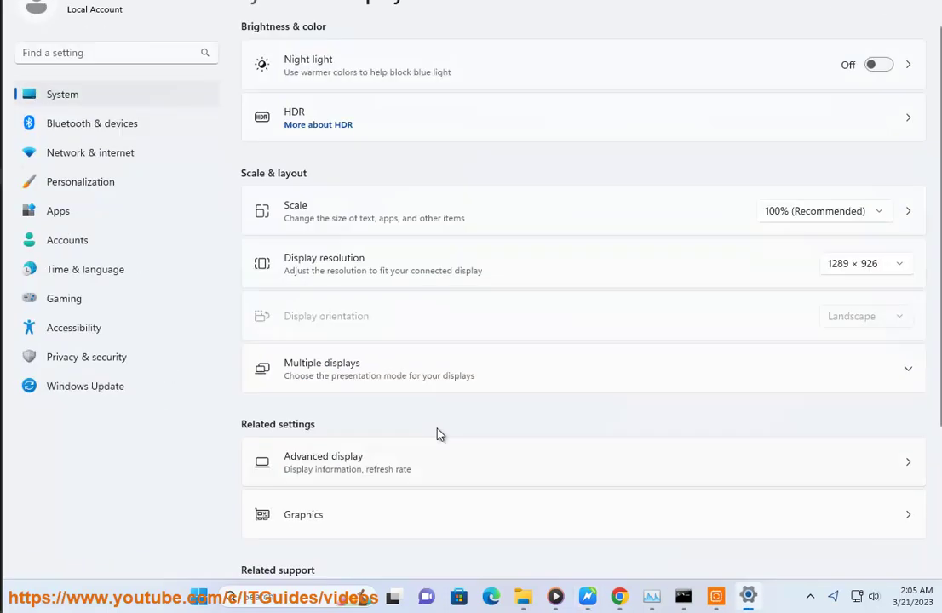
scroll(401, 340, down, 2)
scroll(409, 484, down, 1)
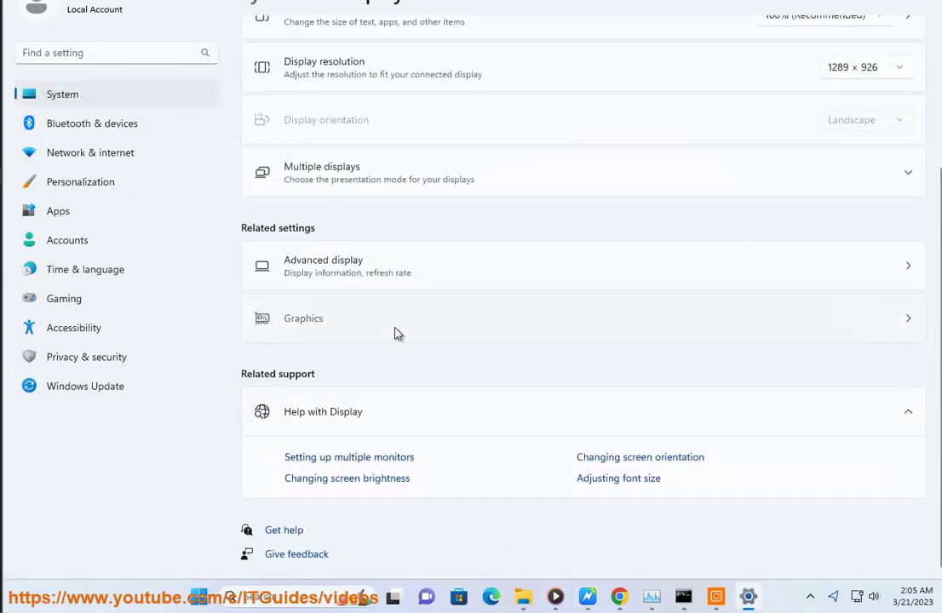
click(389, 328)
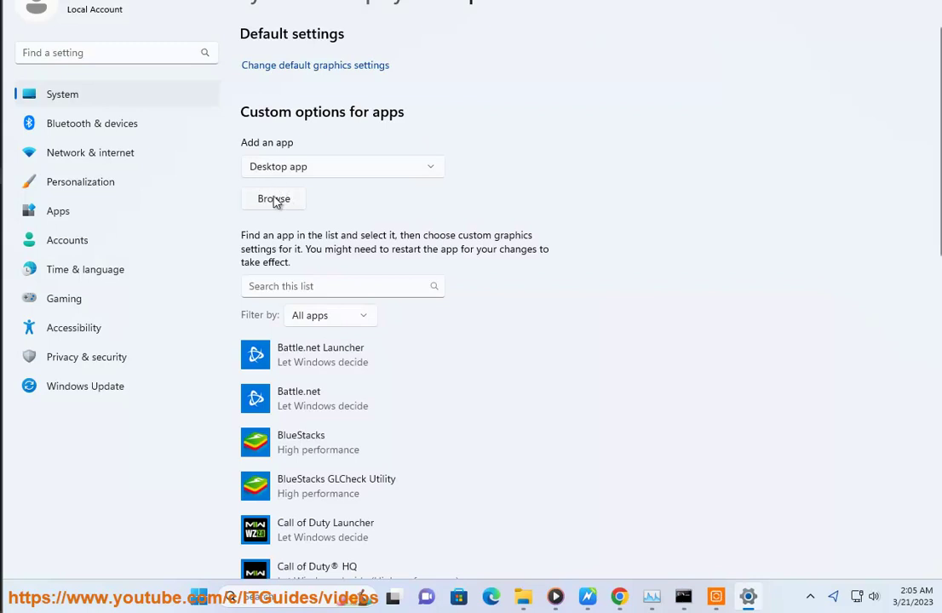
click(273, 199)
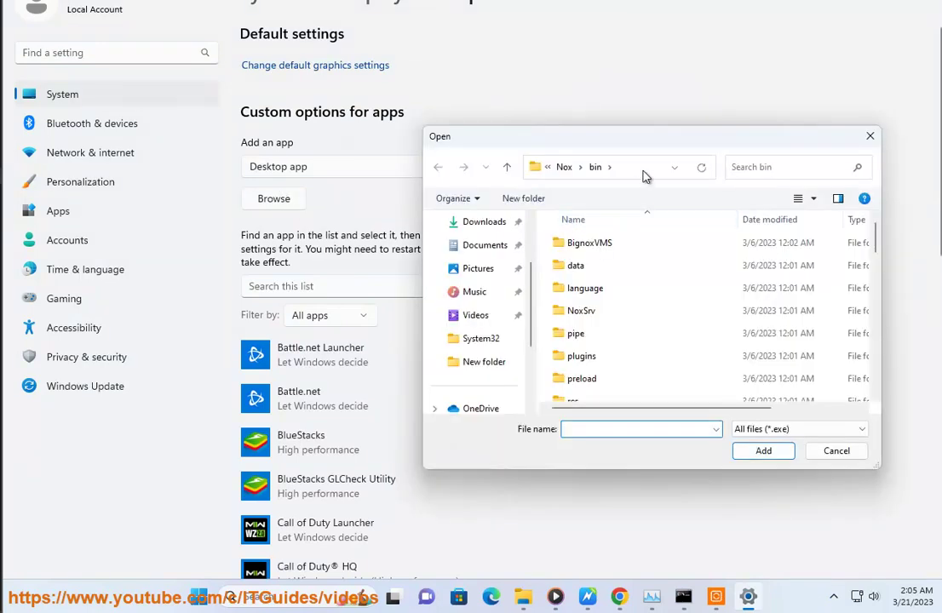
Step: Navigate the Open dialog from Nox's bin folder up to C:\Program Files (x86) and into Steam
scroll(647, 358, down, 3)
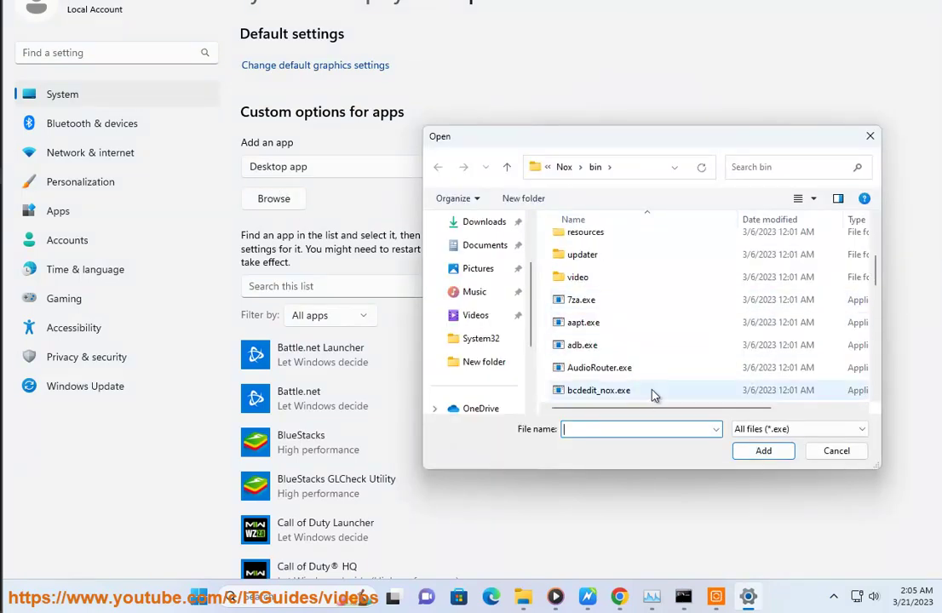
click(640, 170)
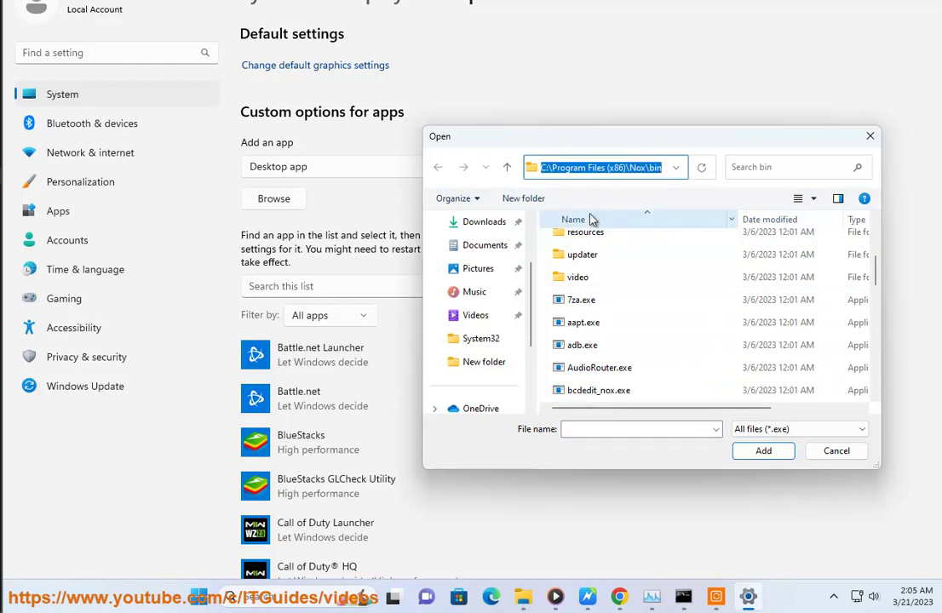
key(Escape)
click(564, 168)
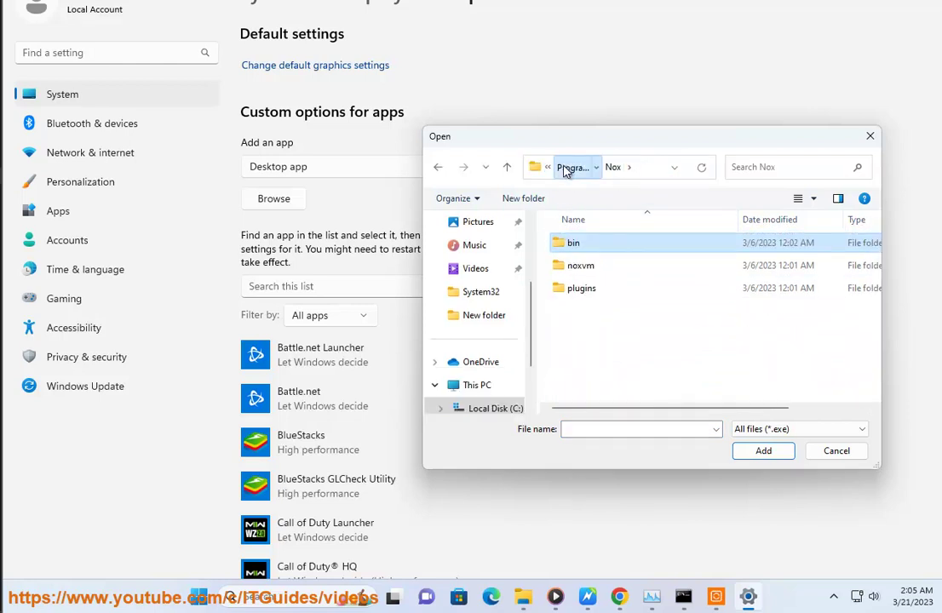
scroll(618, 371, down, 2)
scroll(618, 370, down, 3)
scroll(617, 371, down, 2)
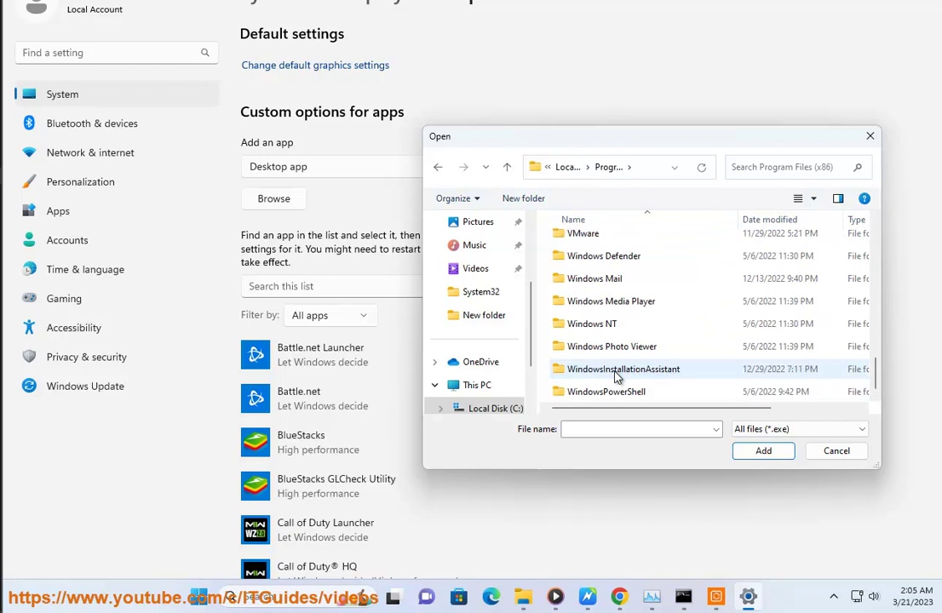
scroll(615, 341, up, 6)
click(570, 167)
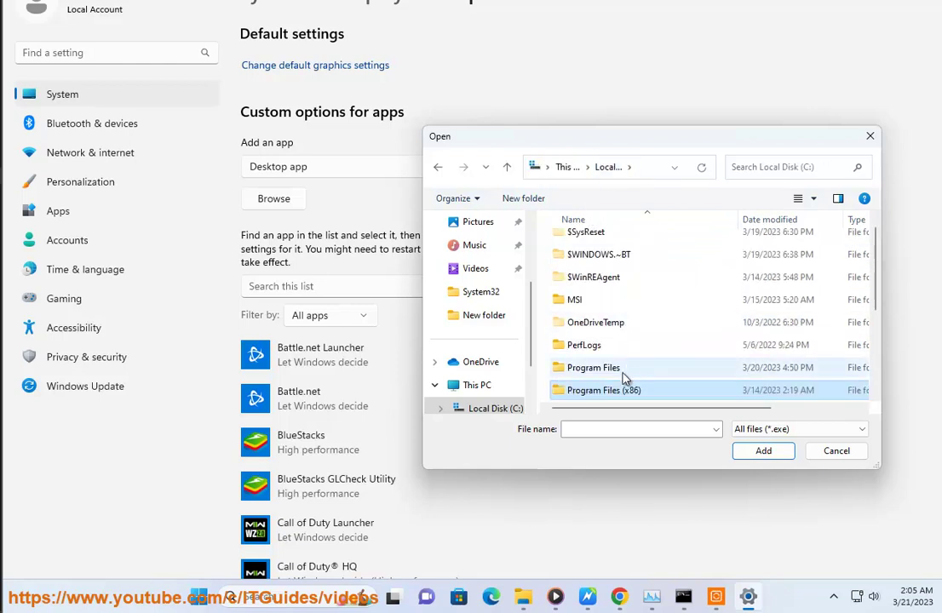
scroll(625, 383, down, 2)
key(Return)
scroll(631, 366, down, 5)
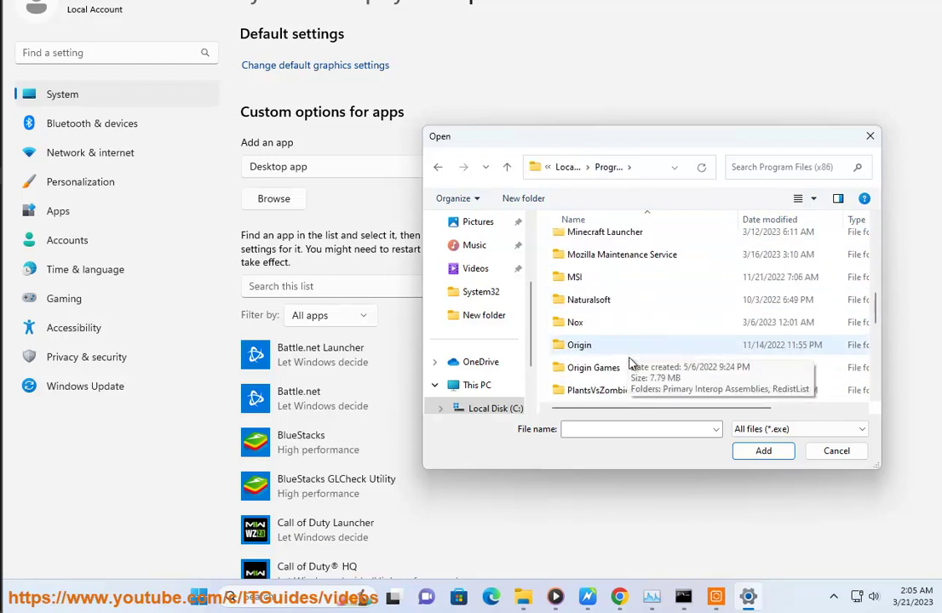
scroll(632, 365, down, 2)
double_click(605, 368)
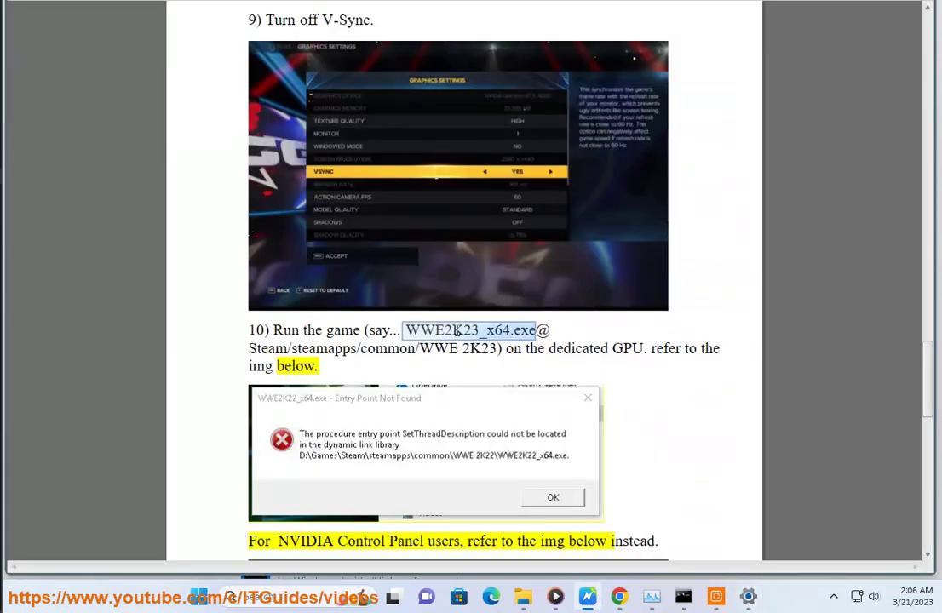
Step: Select the Steam folder path in item 10, then scroll down to fix eleven on verifying game files
click(357, 348)
drag(484, 349, 287, 349)
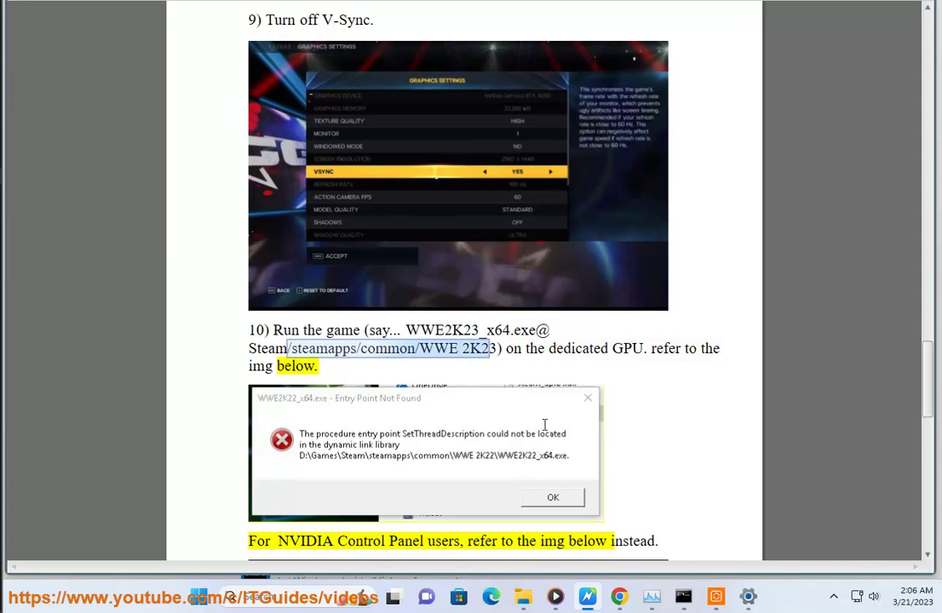
scroll(627, 205, down, 3)
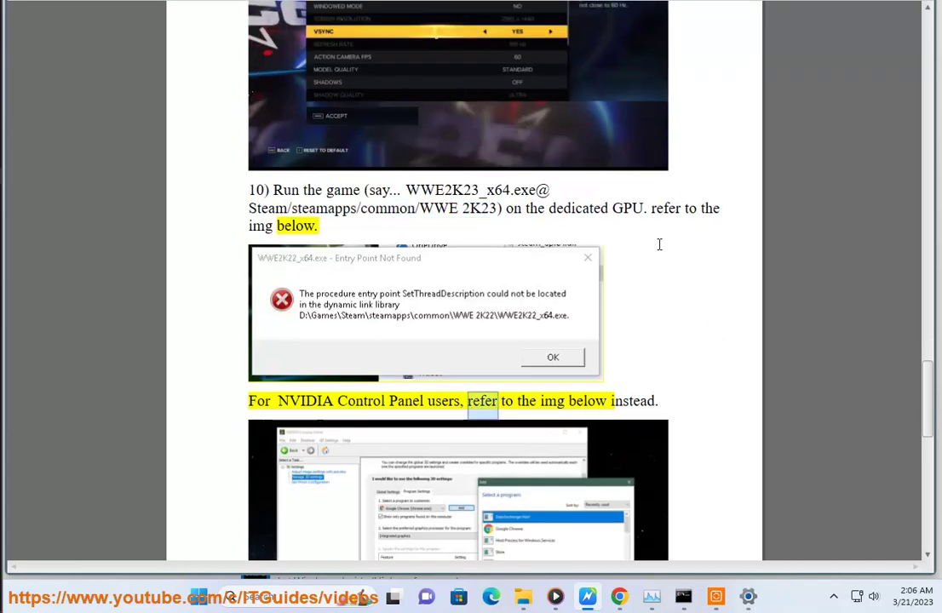
scroll(659, 246, down, 2)
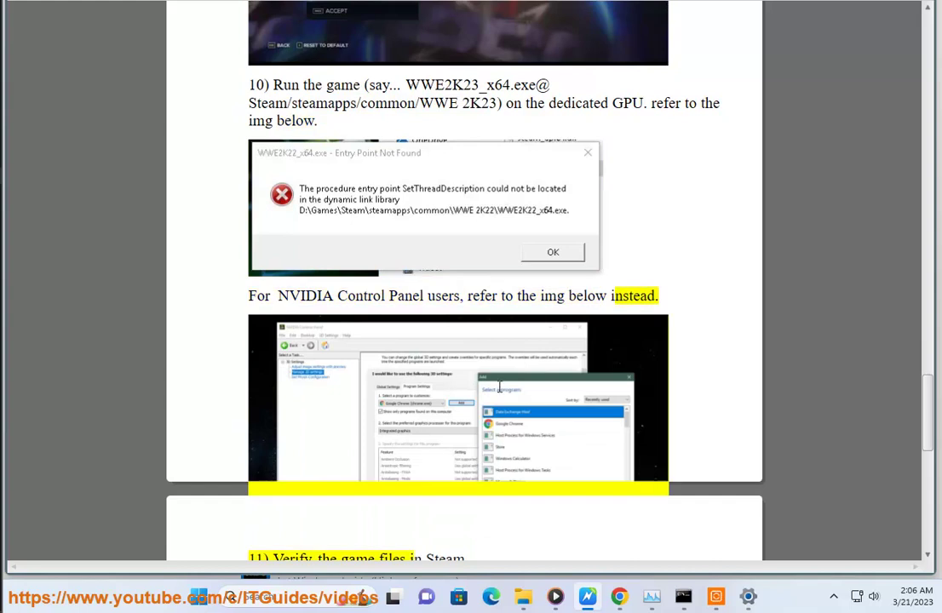
scroll(499, 386, down, 1)
scroll(499, 386, down, 1)
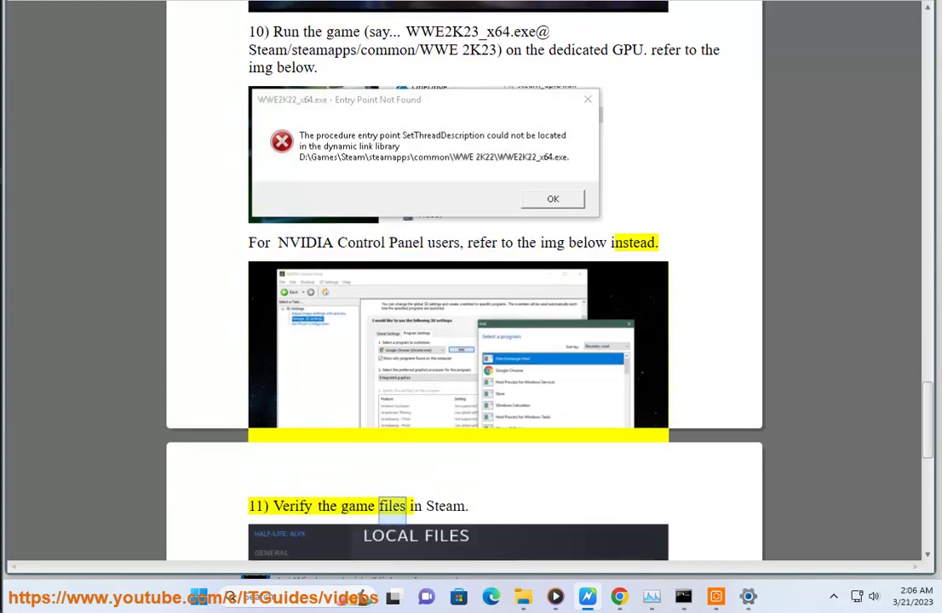
Step: Search Windows for 'steam' and run the Steam app as administrator
click(266, 594)
text(steam)
click(557, 286)
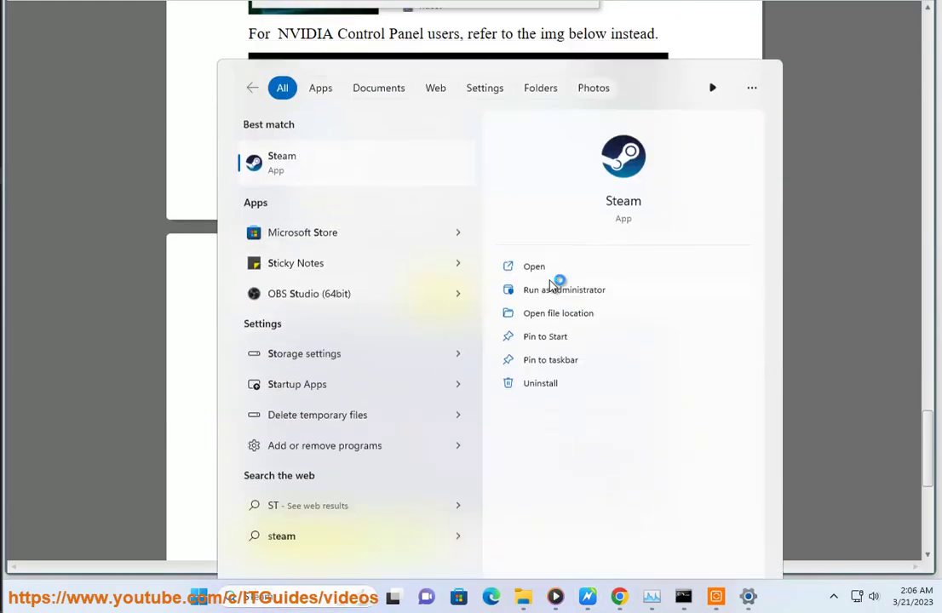